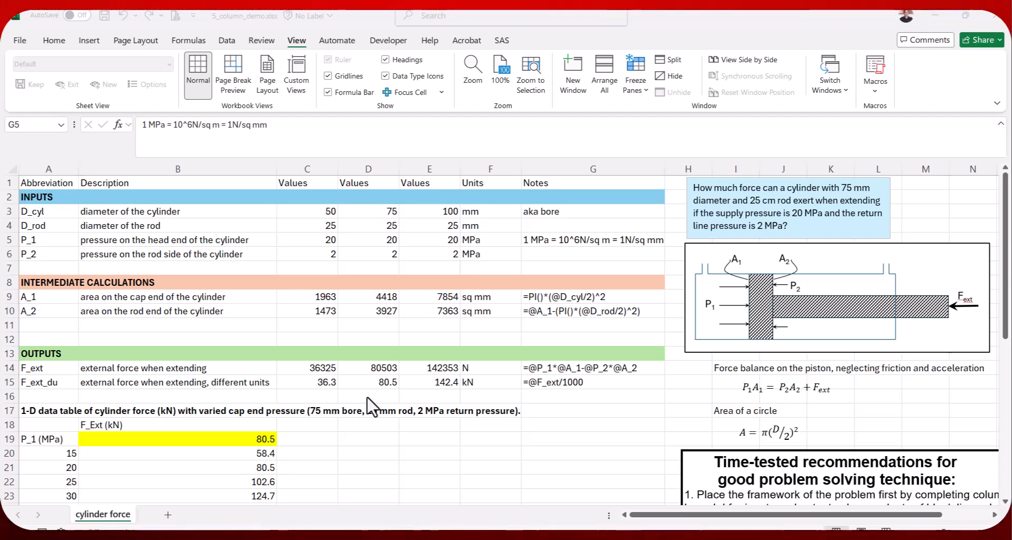
left_click(320, 211)
left_click_drag(322, 211, 315, 383)
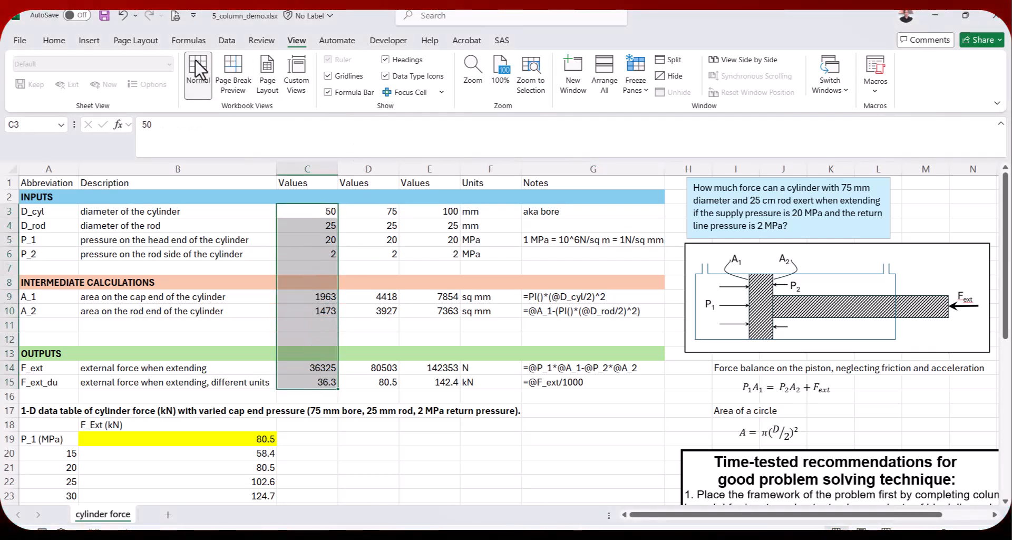
left_click(225, 42)
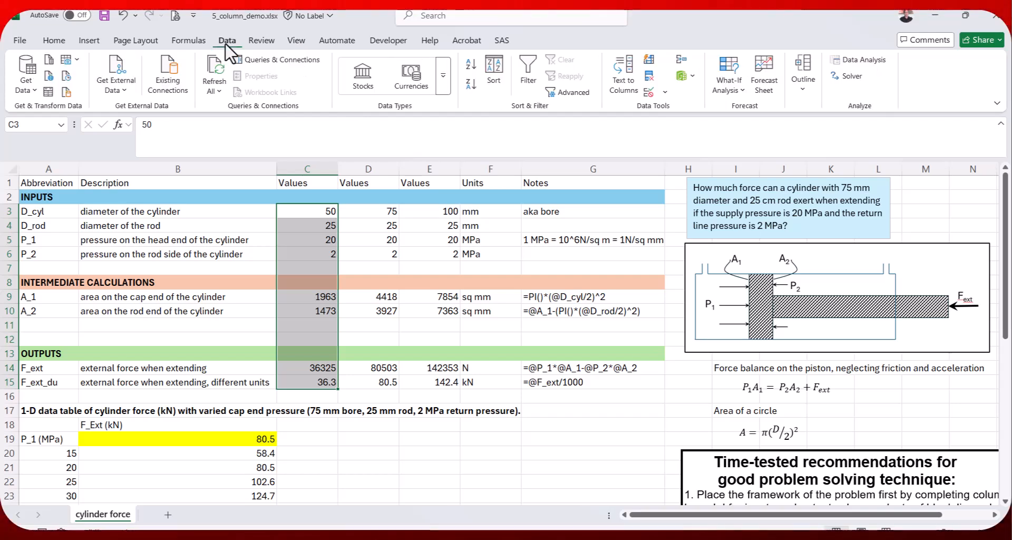
left_click(731, 92)
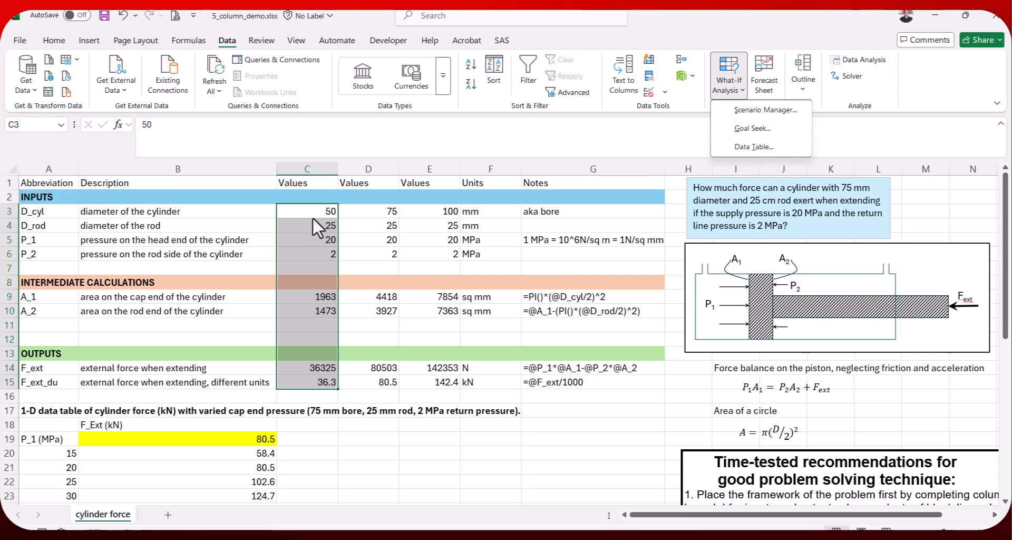
left_click(359, 236)
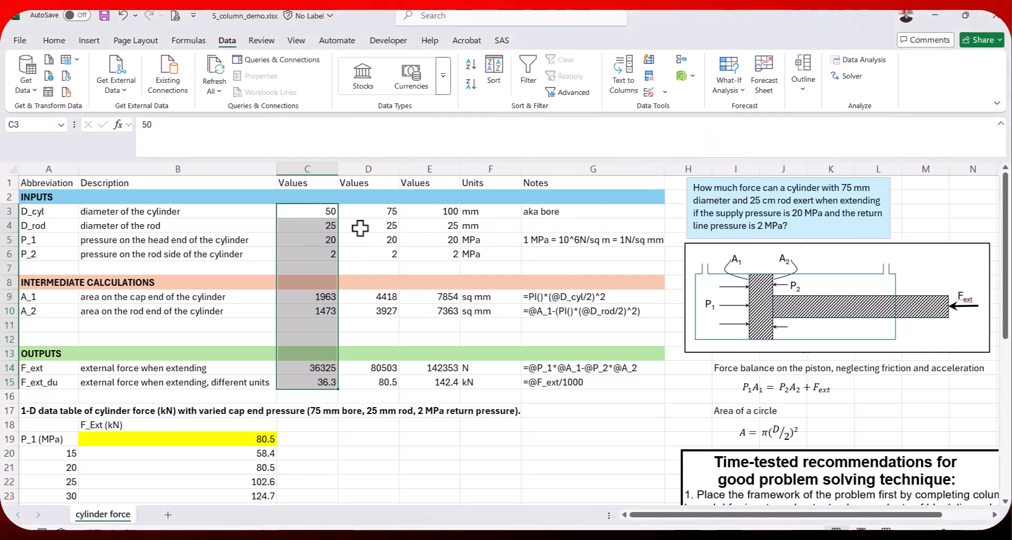
- Run Goal Seek to bring the external force in C15 to 50 by changing the cylinder diameter in C3, and keep the solution
left_click(360, 226)
left_click(737, 96)
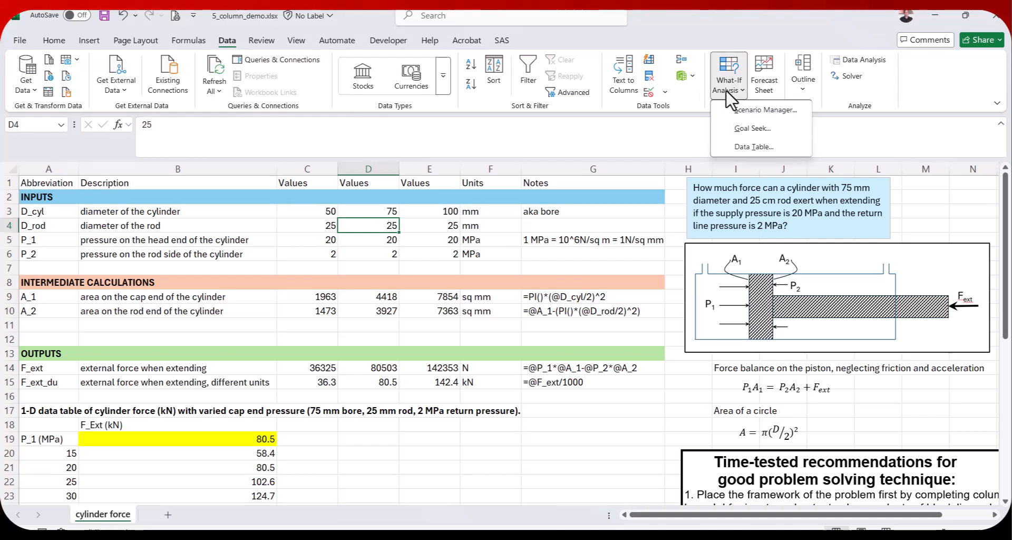
left_click(748, 134)
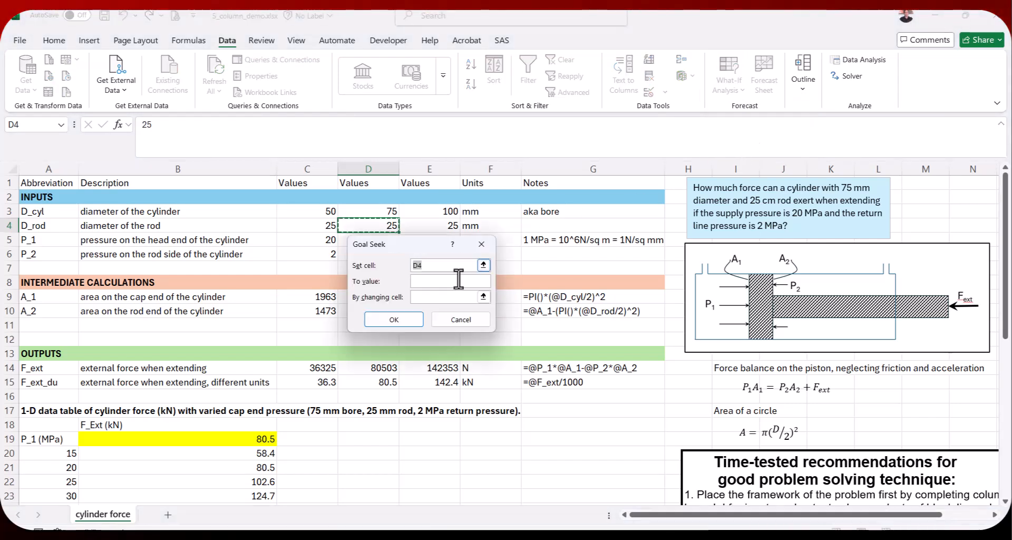
left_click_drag(403, 244, 590, 189)
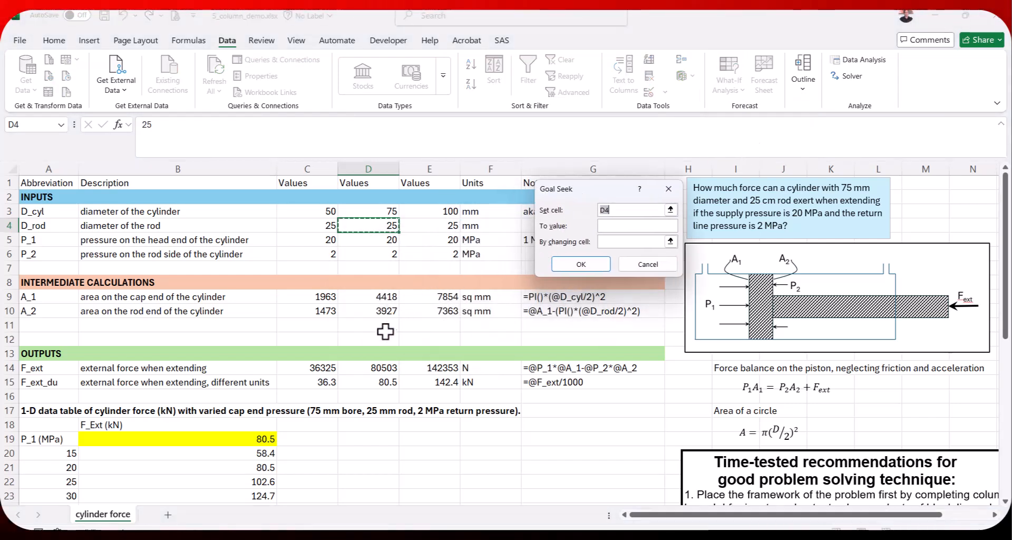
left_click(327, 383)
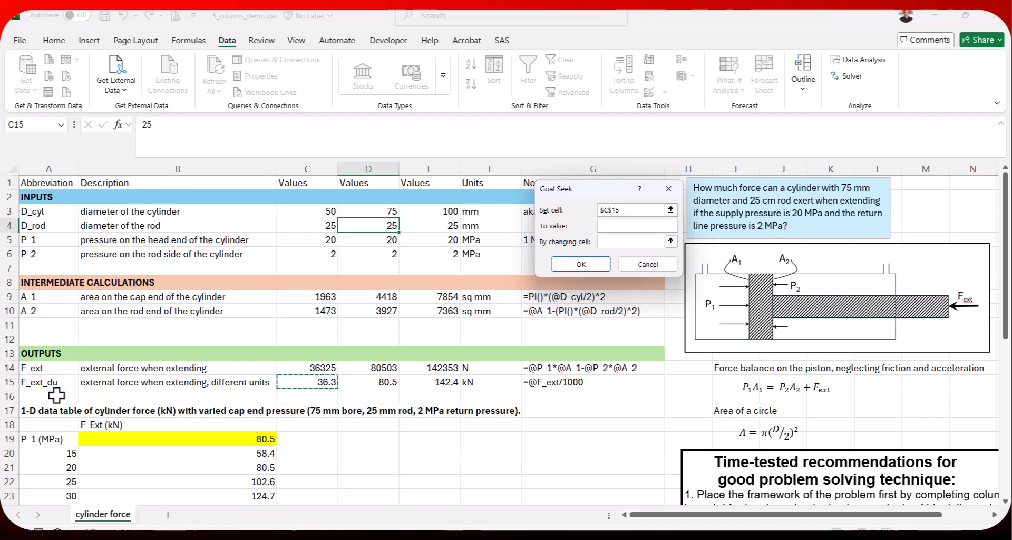
left_click(622, 227)
type("50")
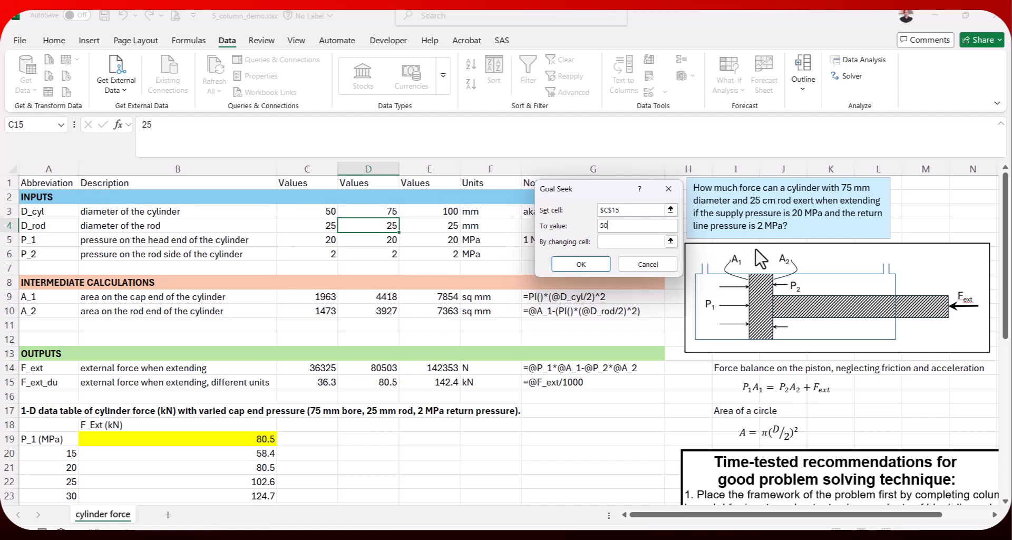
left_click(622, 242)
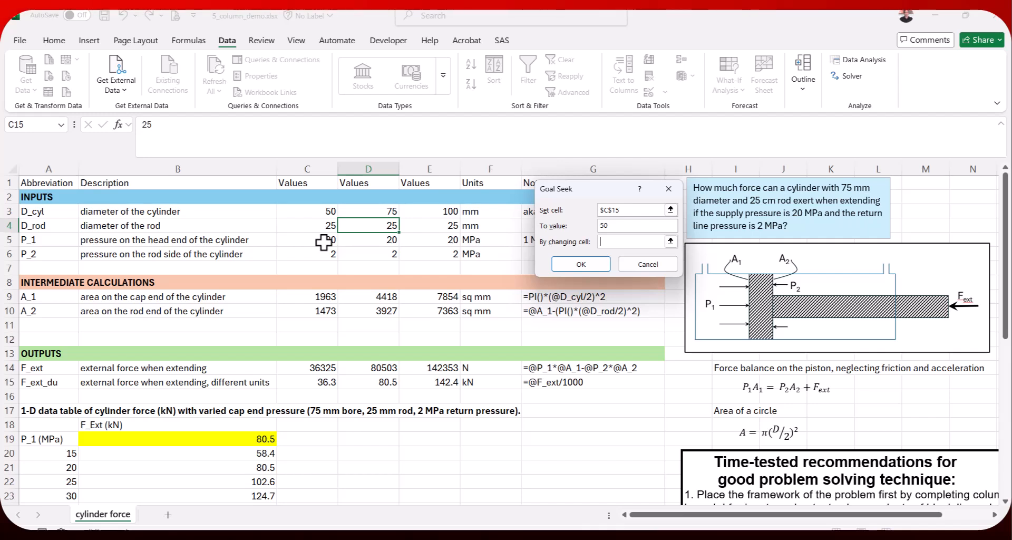
left_click(313, 211)
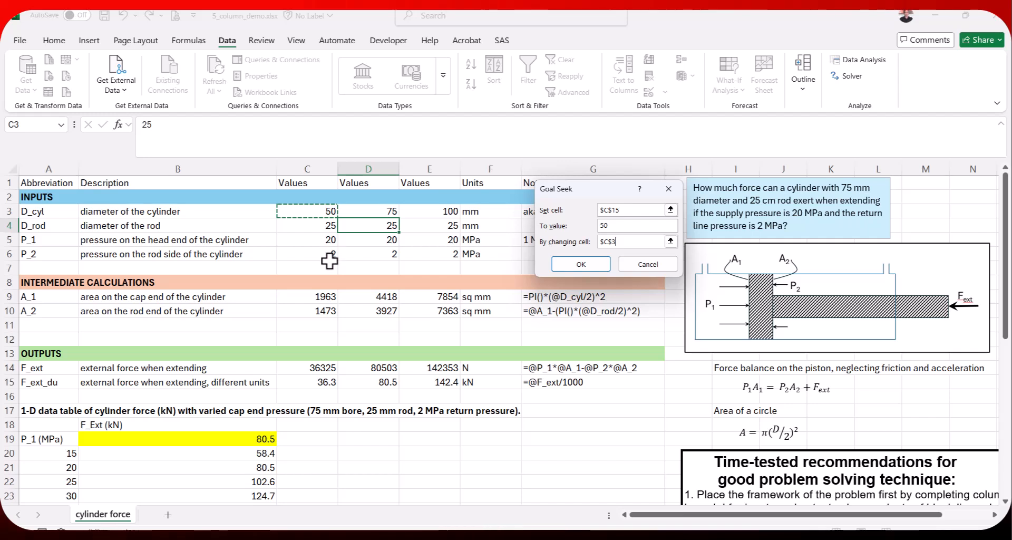
left_click(582, 262)
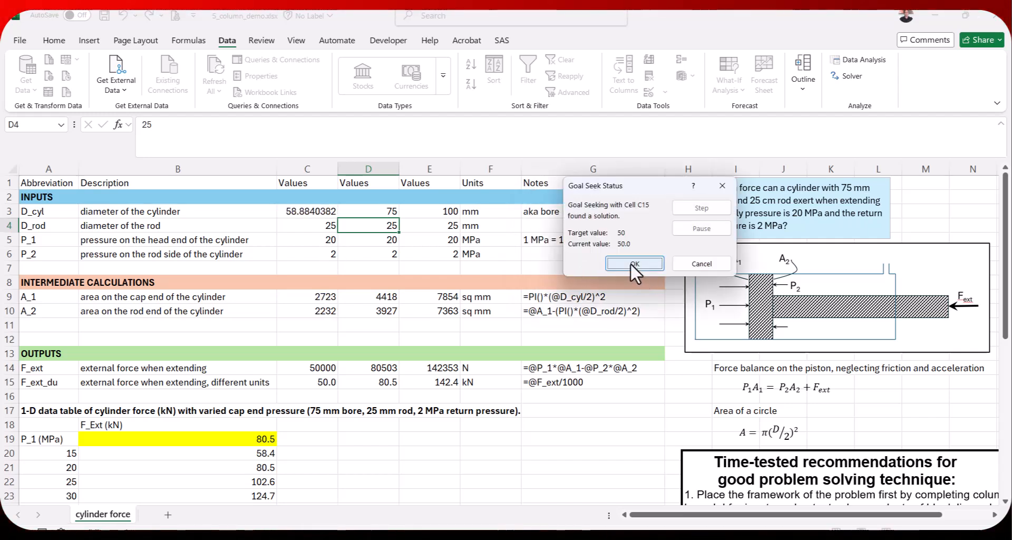
left_click(631, 262)
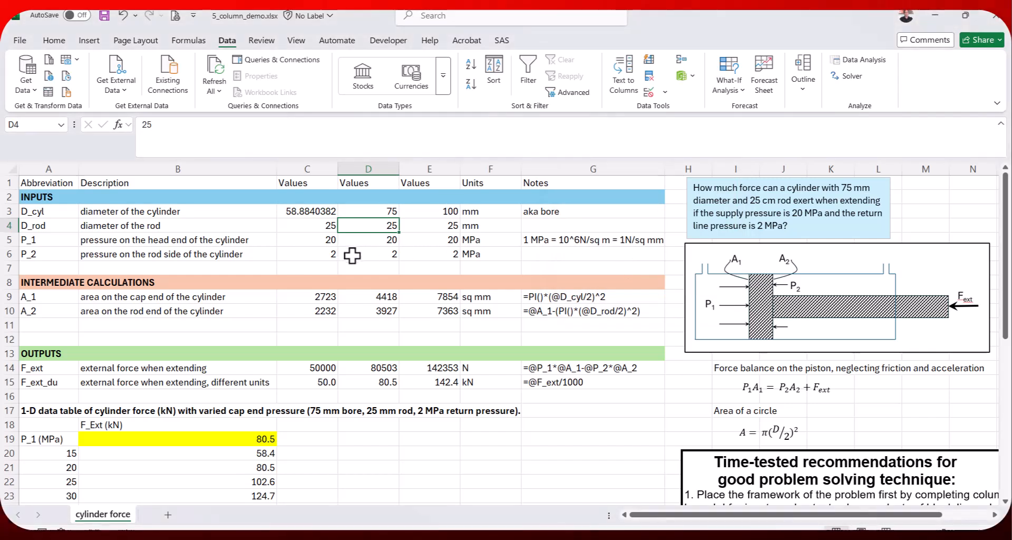
- Reduce the displayed precision of the cylinder diameter in C3 to one decimal place
left_click(312, 211)
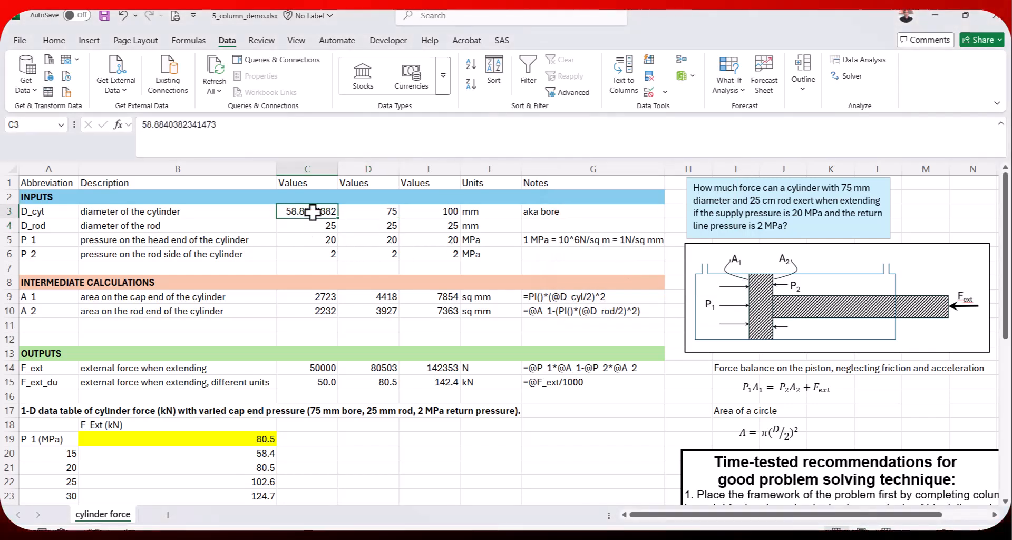
left_click(54, 42)
left_click(401, 93)
left_click(402, 92)
left_click(401, 92)
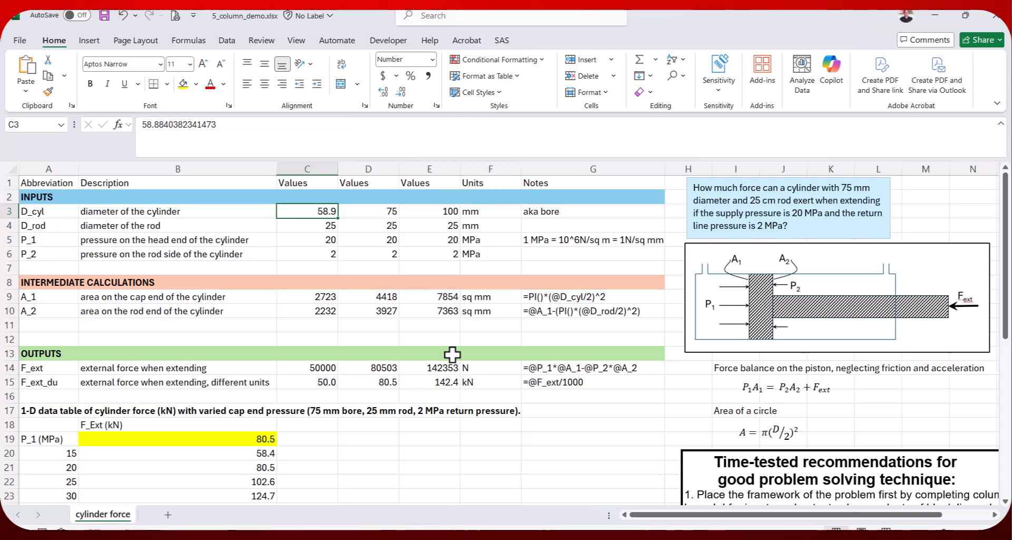
left_click(227, 41)
left_click(730, 84)
left_click(738, 126)
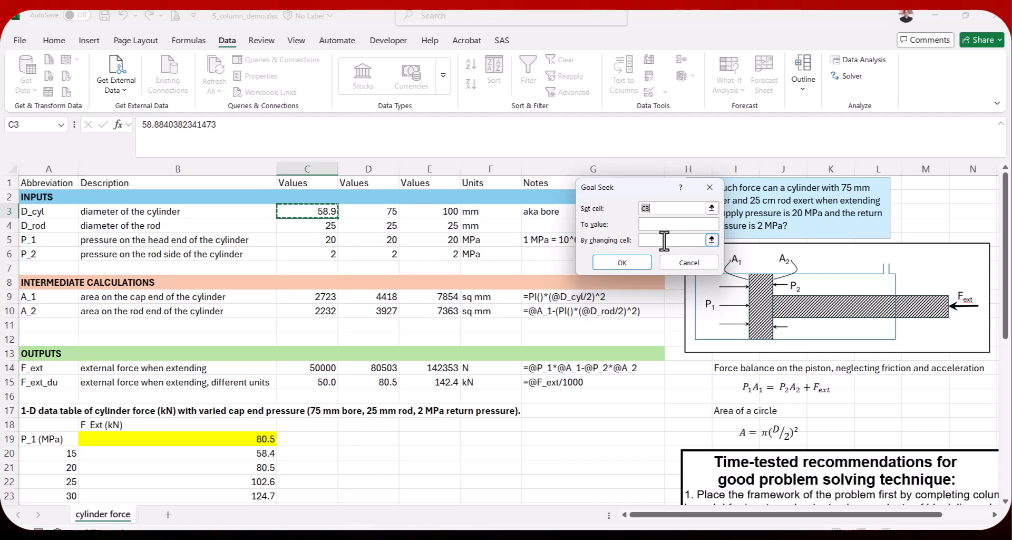
left_click(676, 265)
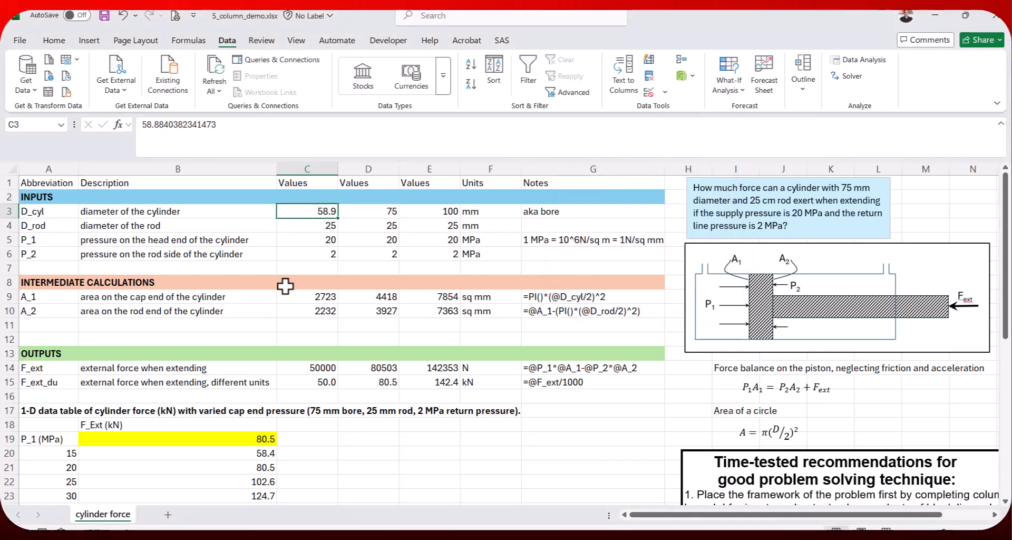
left_click(301, 257)
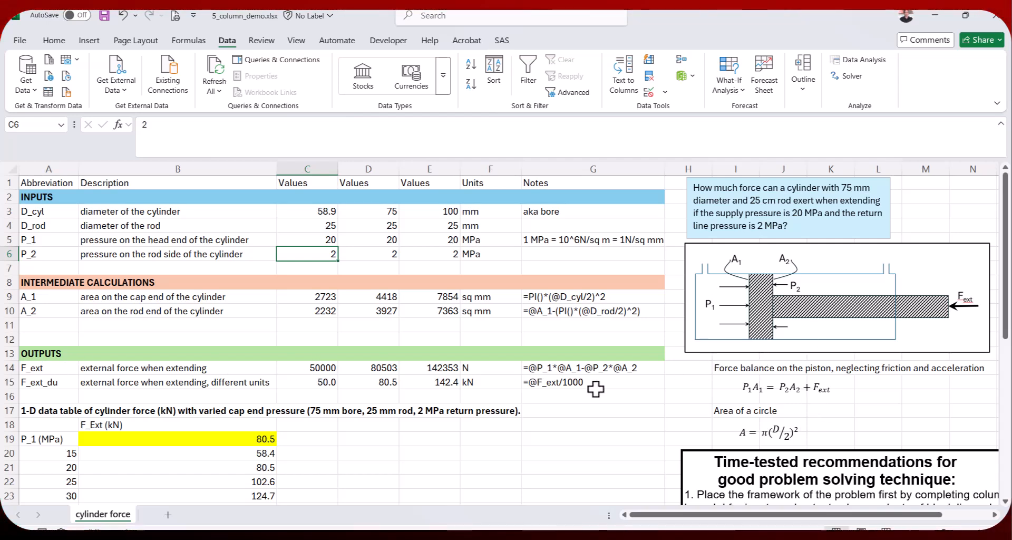
- Add a note to C14 reading "this comes from a force balance on the piston", replacing the default author name
right_click(306, 369)
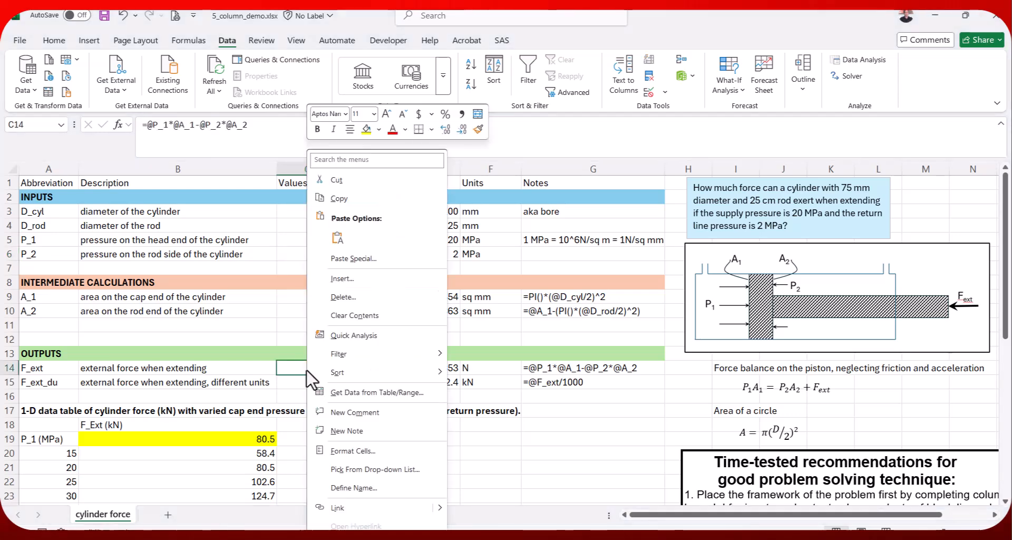
left_click(354, 431)
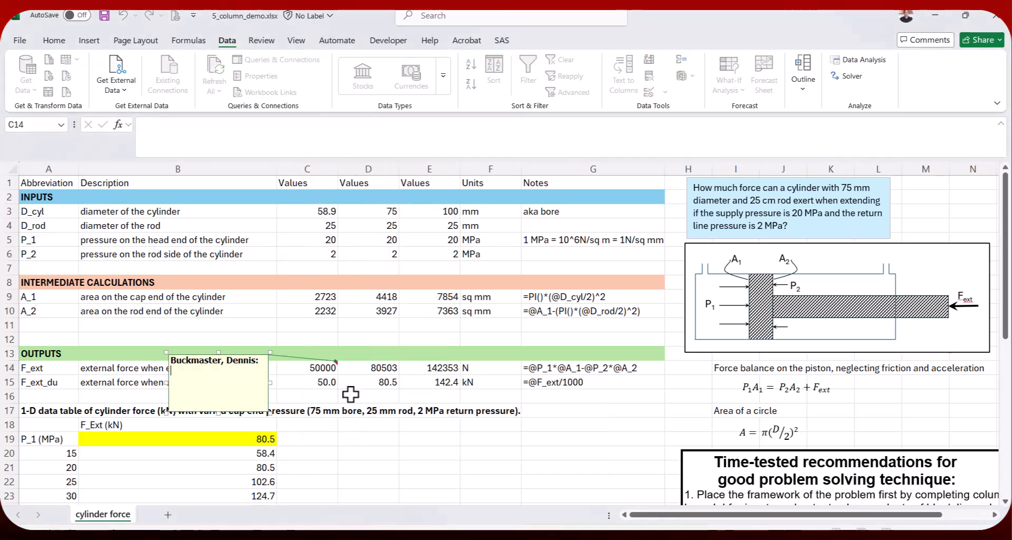
key("ctrl+a")
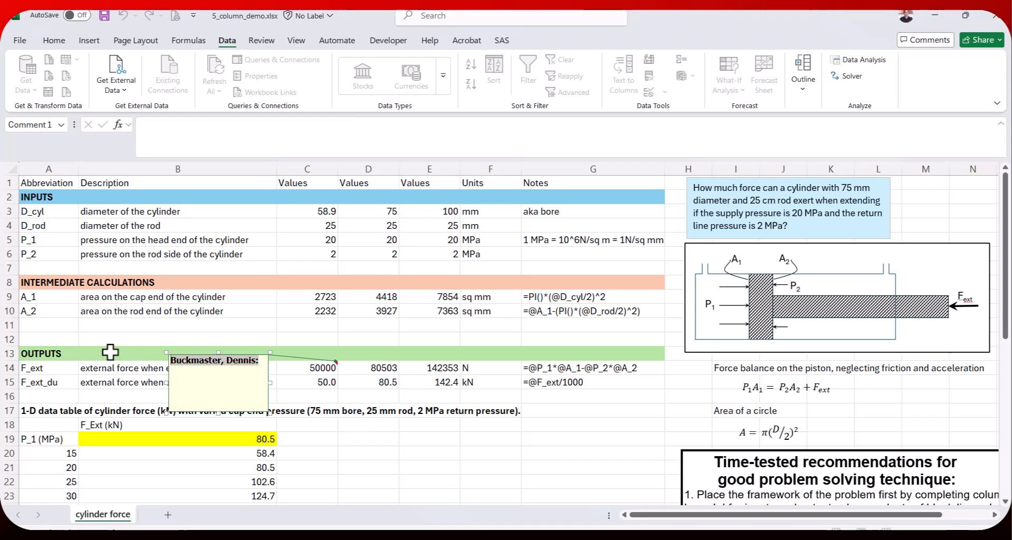
type("this comes f")
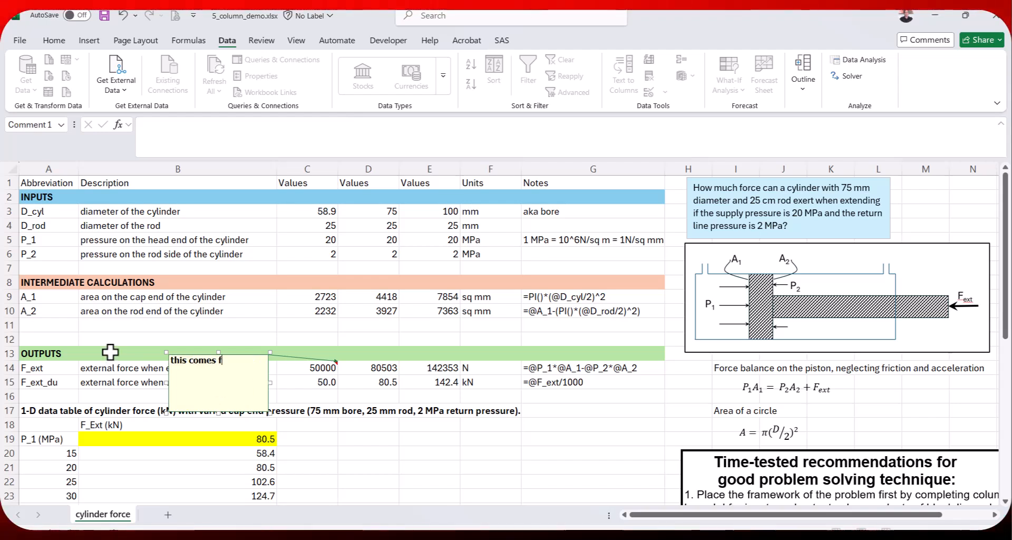
type("rom a for")
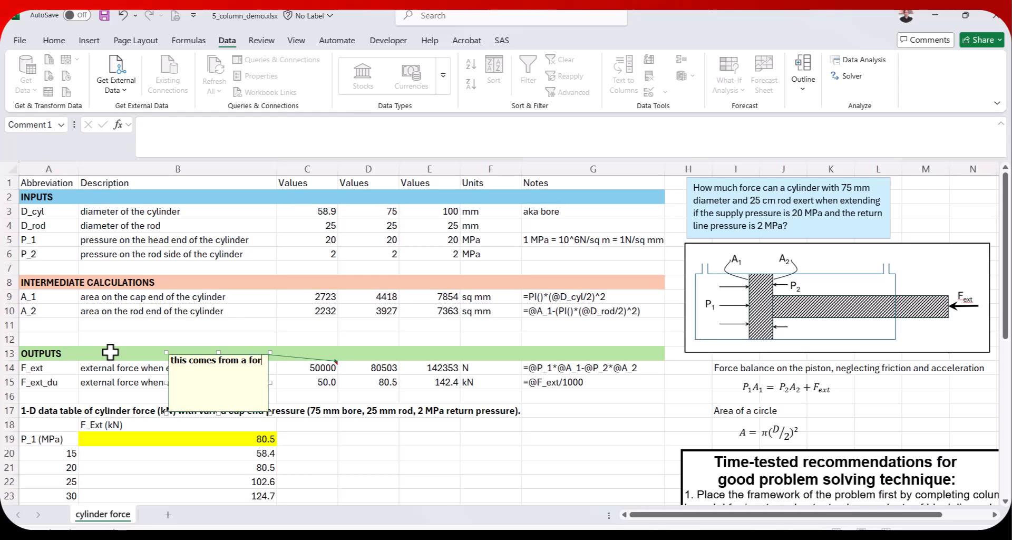
type("ce balance ")
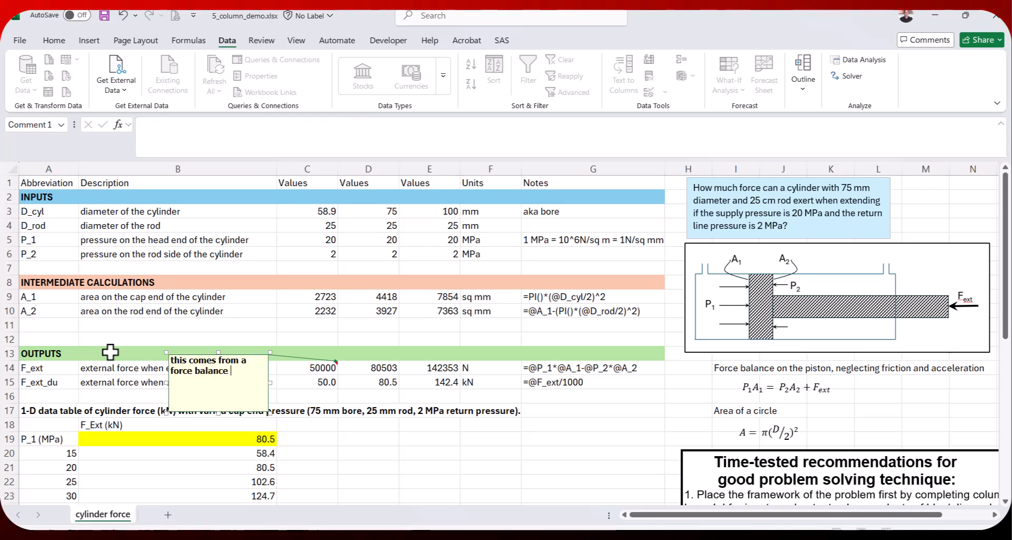
type("on the piston")
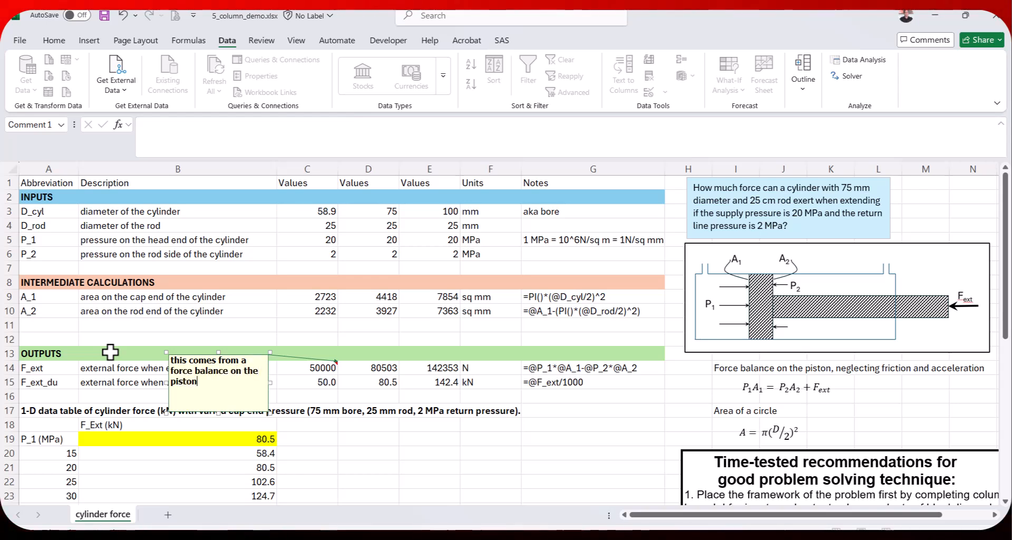
left_click(310, 400)
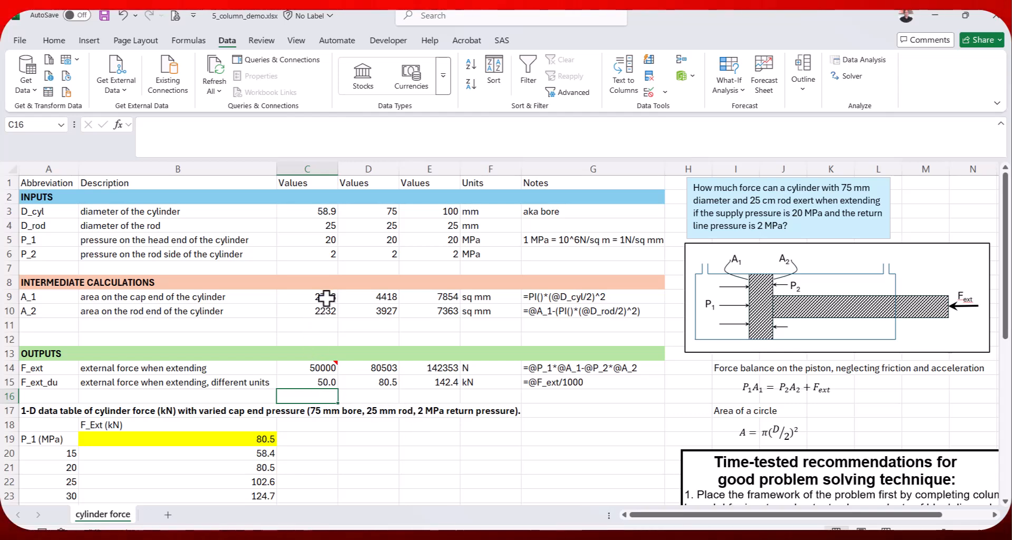
mouse_move(316, 365)
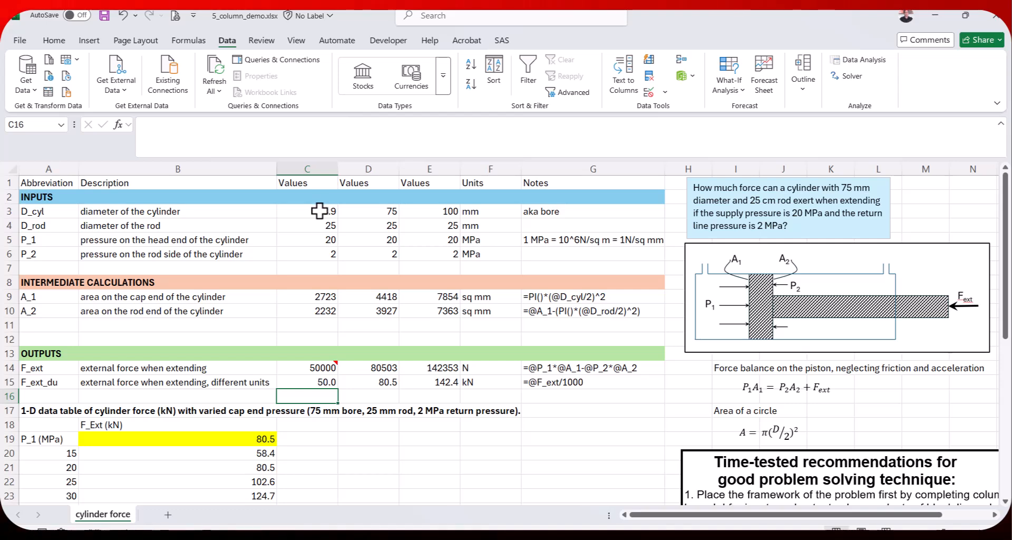
- Set up data validation for the head-end pressure in C5, allowing decimals between a minimum of 5 and a maximum of 40
left_click(323, 240)
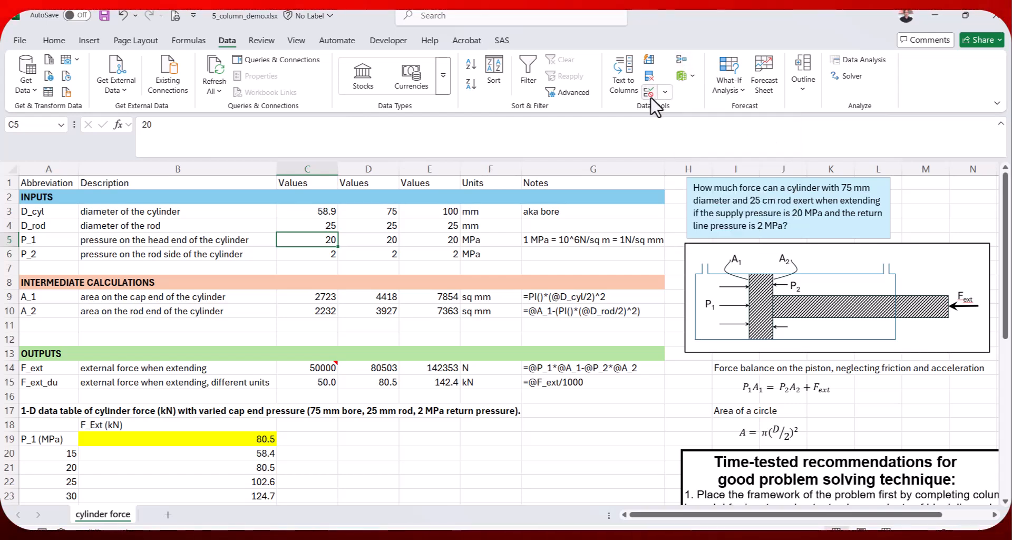
left_click(665, 93)
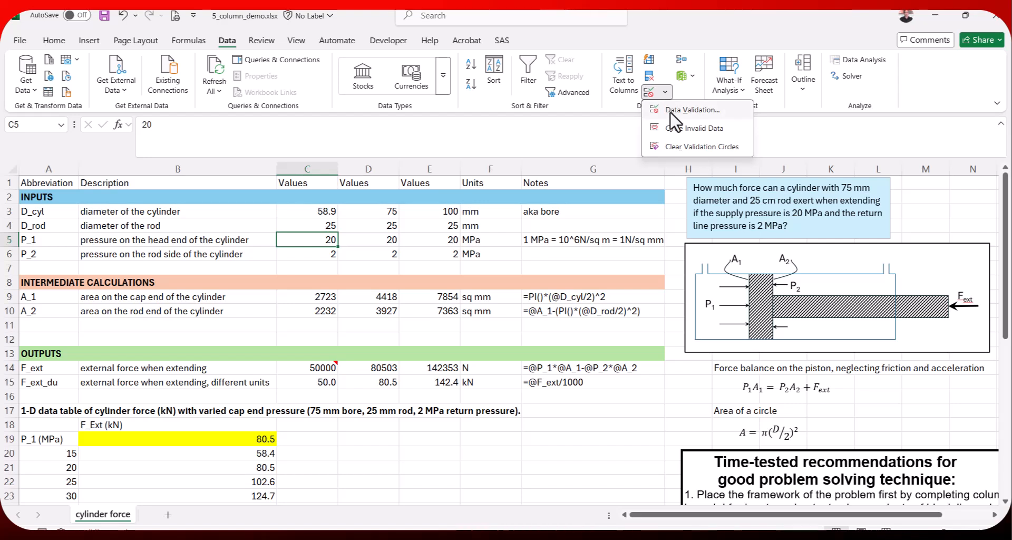
left_click(672, 111)
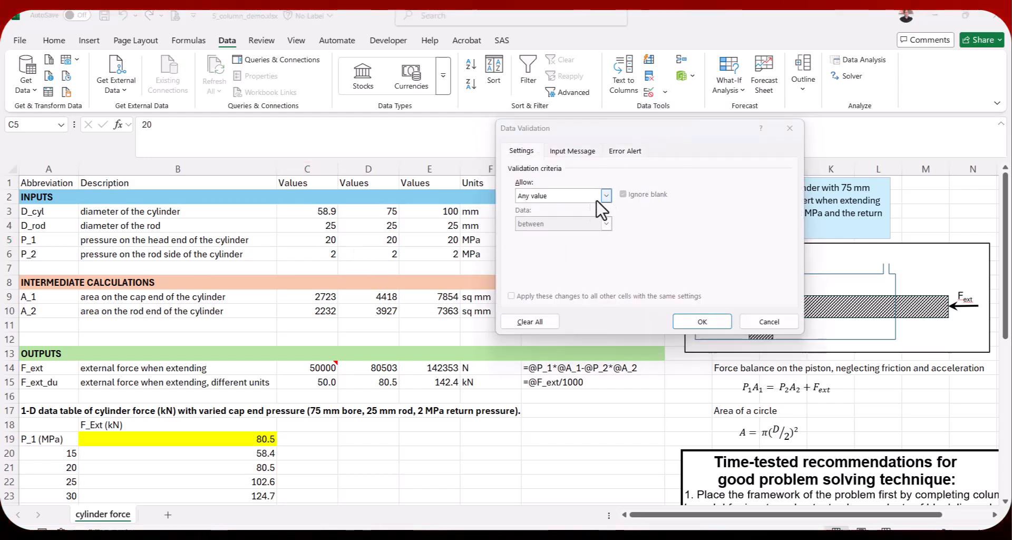
left_click(607, 195)
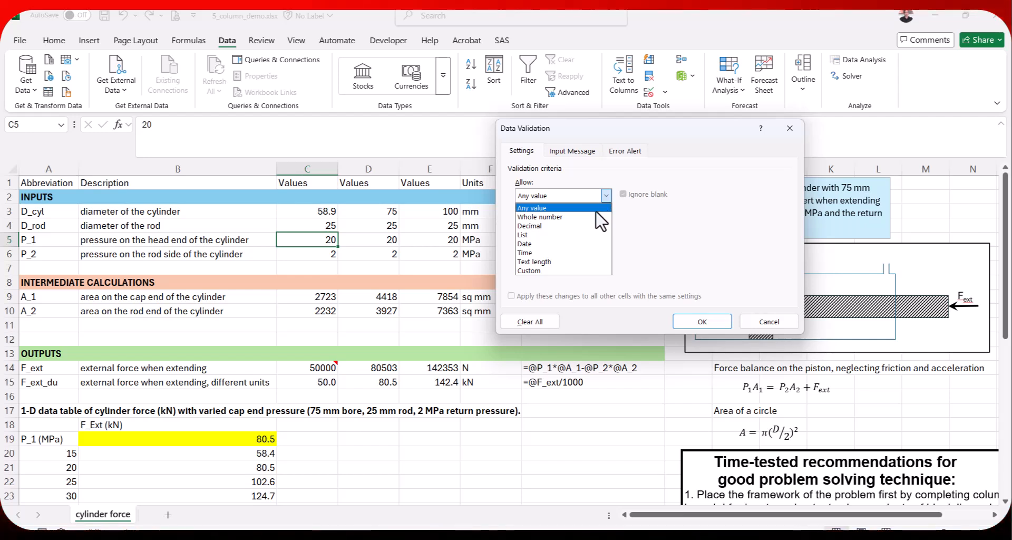
left_click(548, 232)
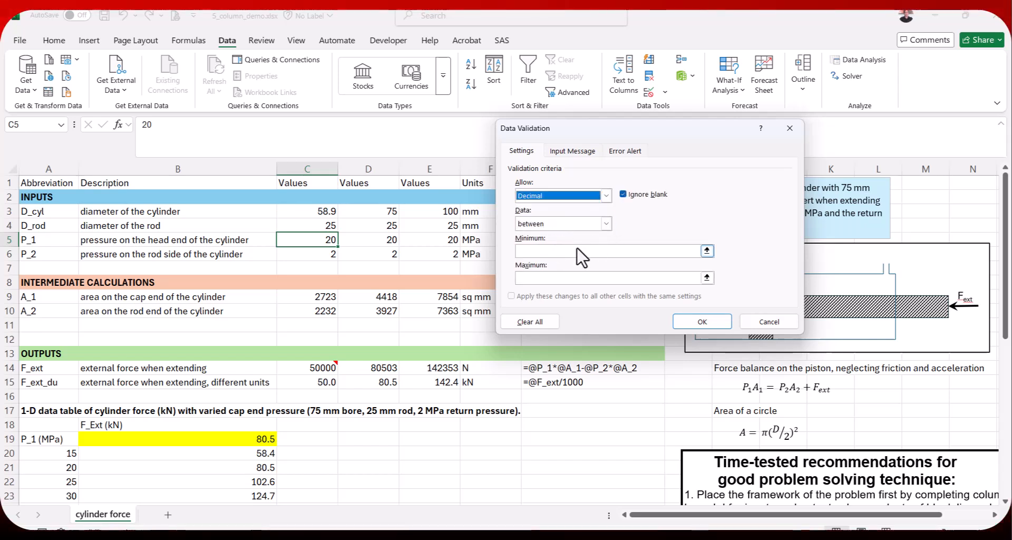
left_click(545, 252)
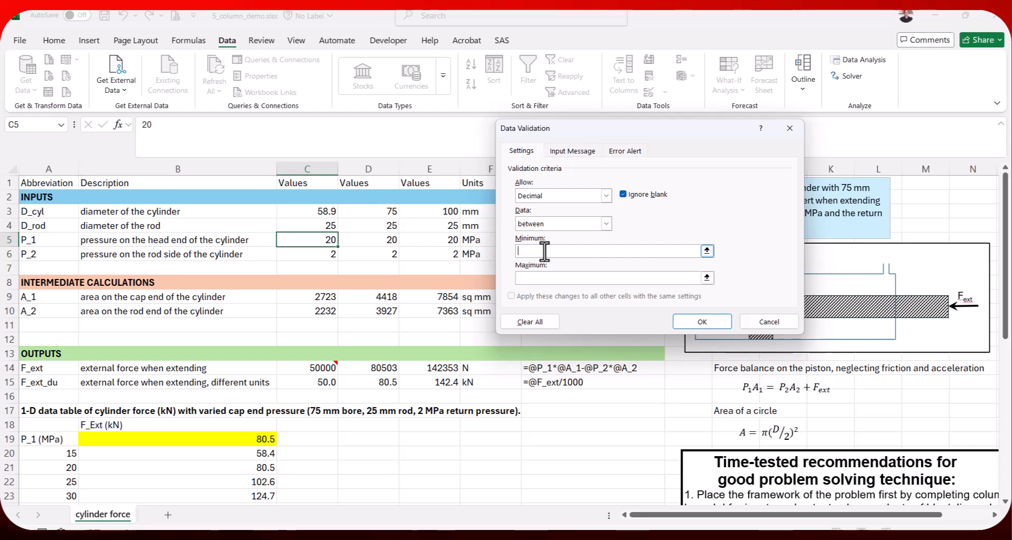
type("5")
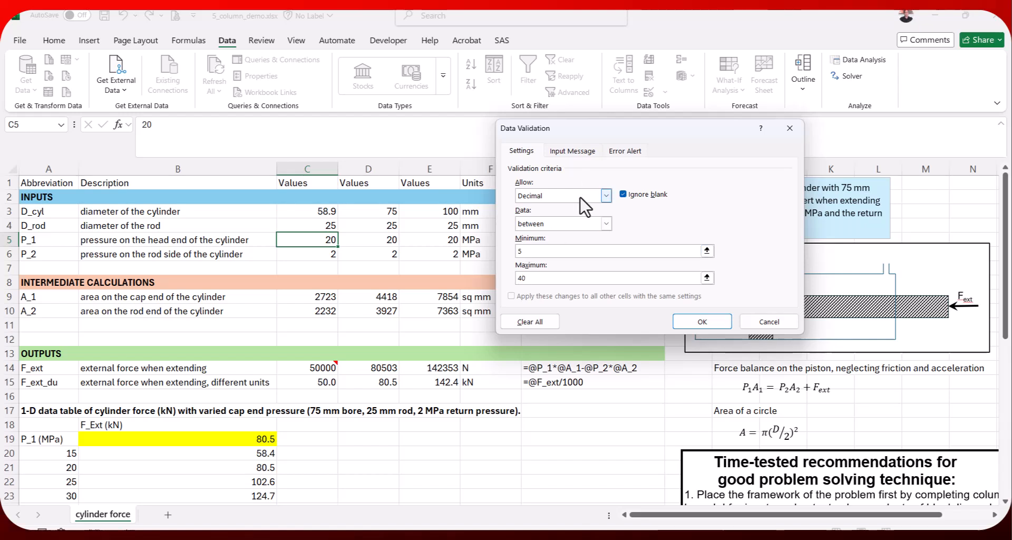
- Add the input message "Enter the supply pressure in MPa; acceptable inputs are numbers from 5 to 40." to the validation of C5
left_click(568, 152)
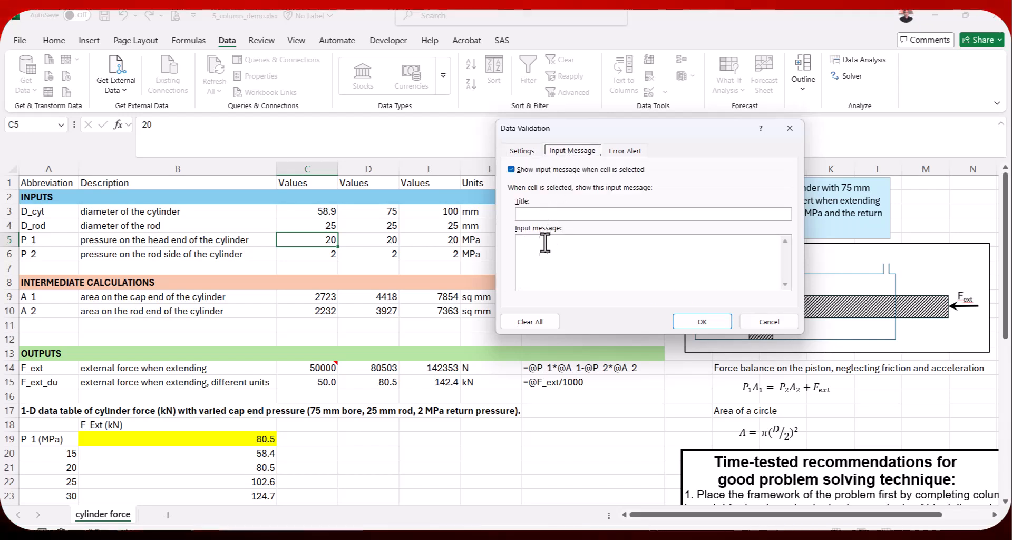
left_click(543, 254)
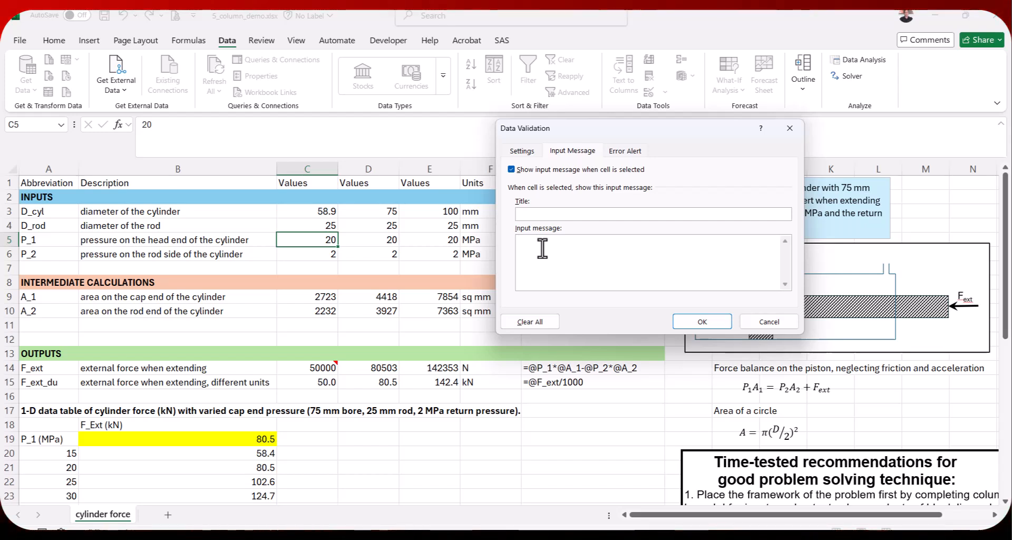
type("Ent")
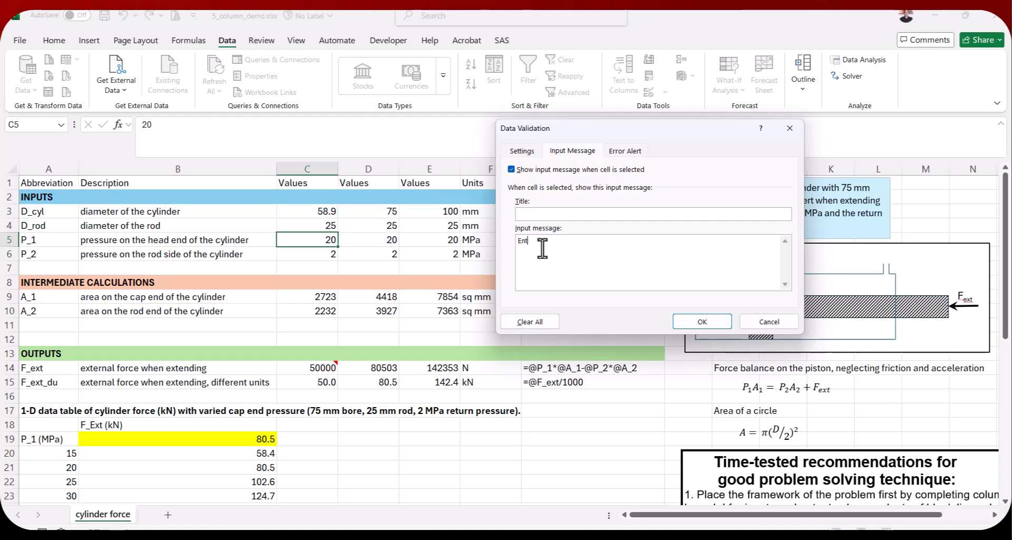
type("er the supply pressure in MP")
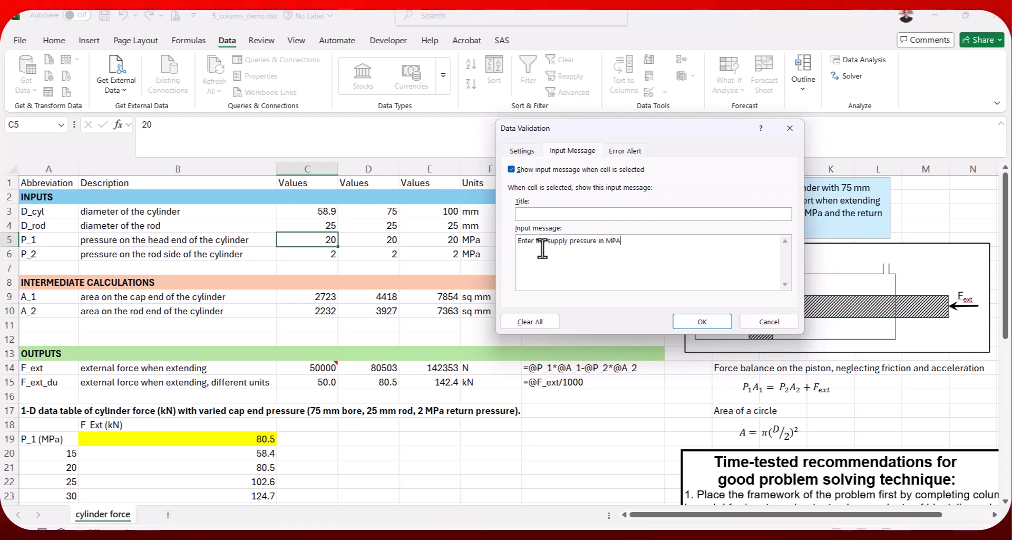
type("a;")
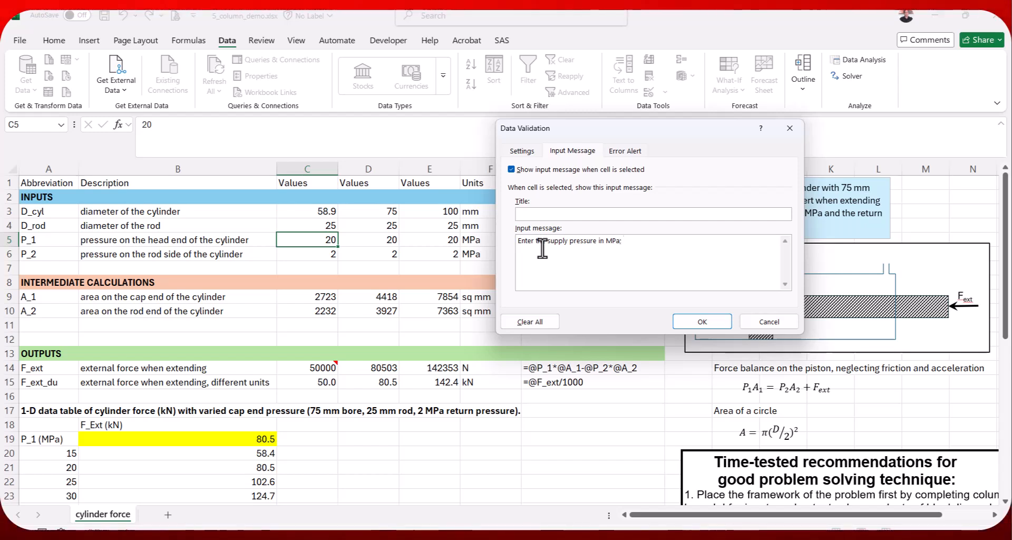
type(" accep")
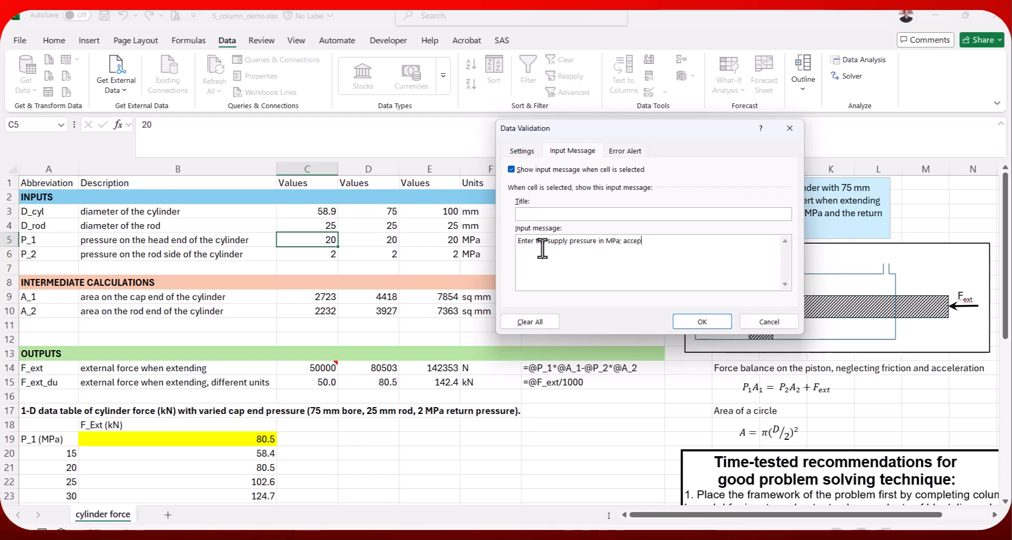
type("table")
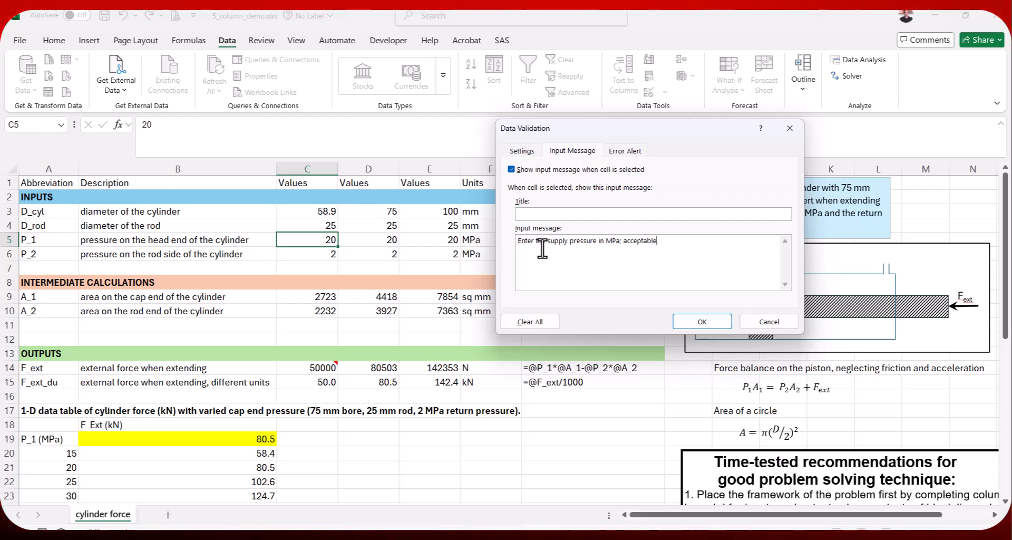
type(" inputs")
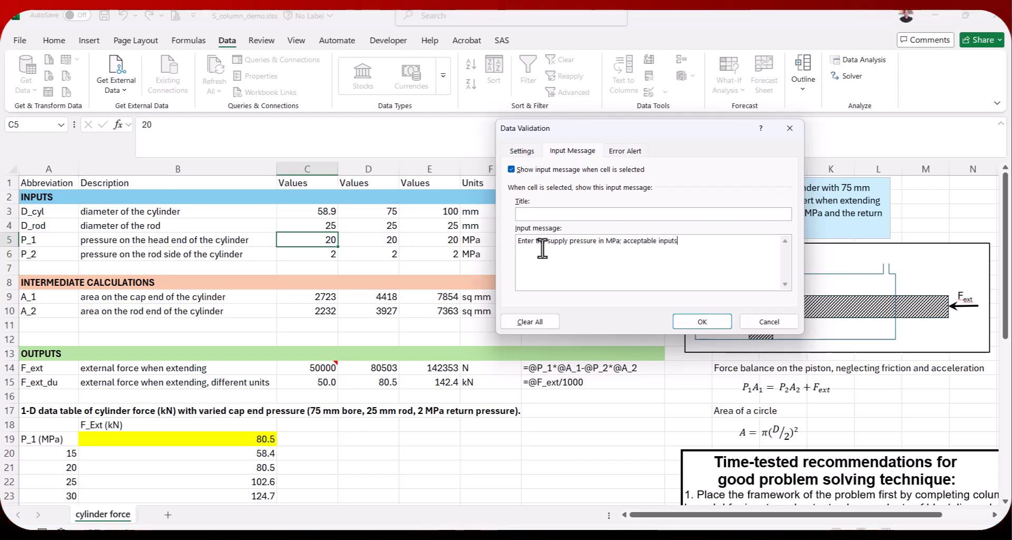
type(" are i")
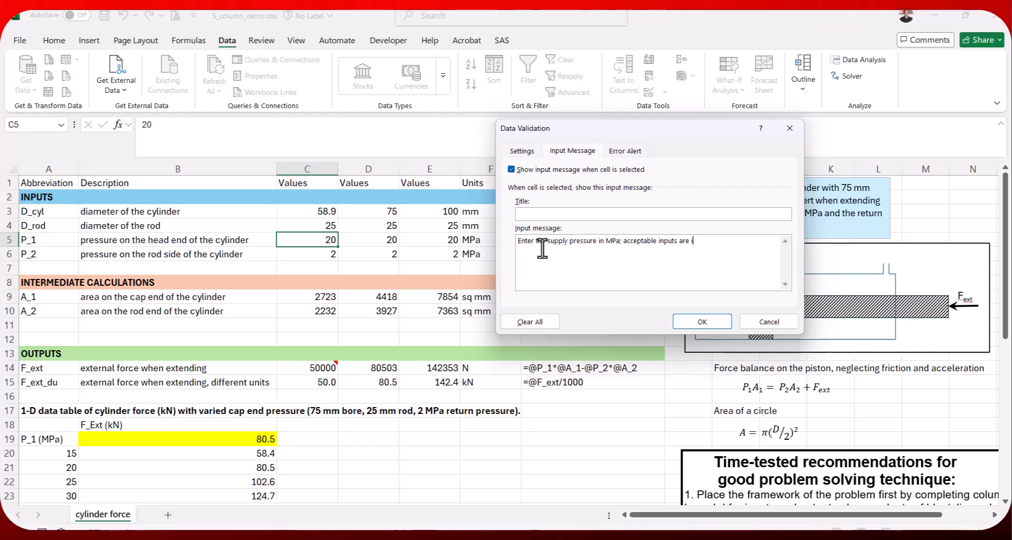
key("BackSpace")
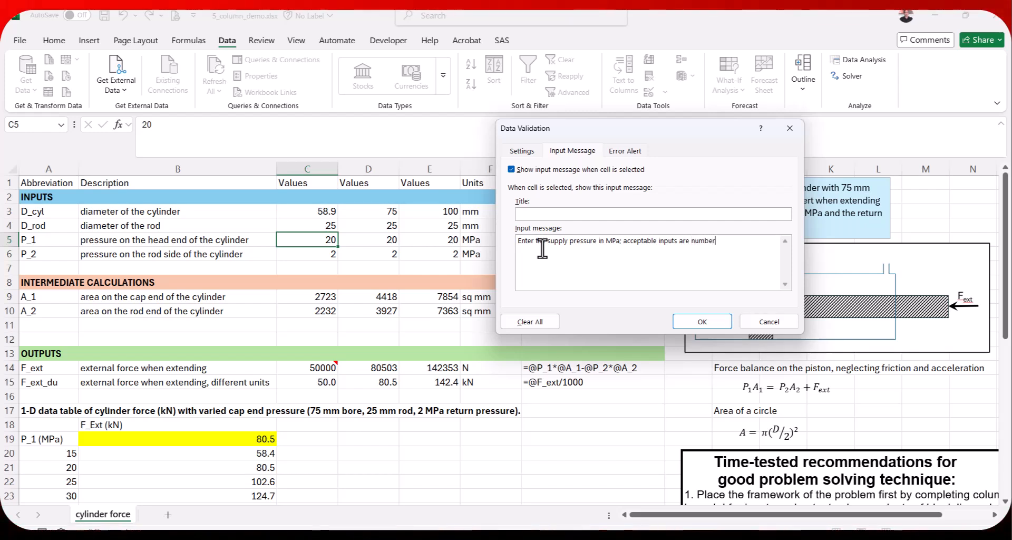
type("numbers from 5 to")
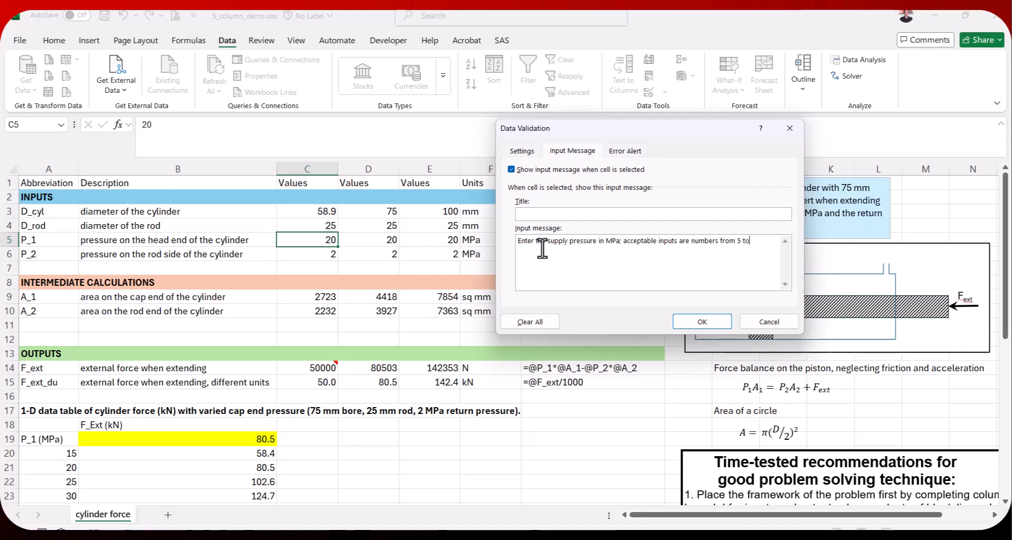
type(" 50.")
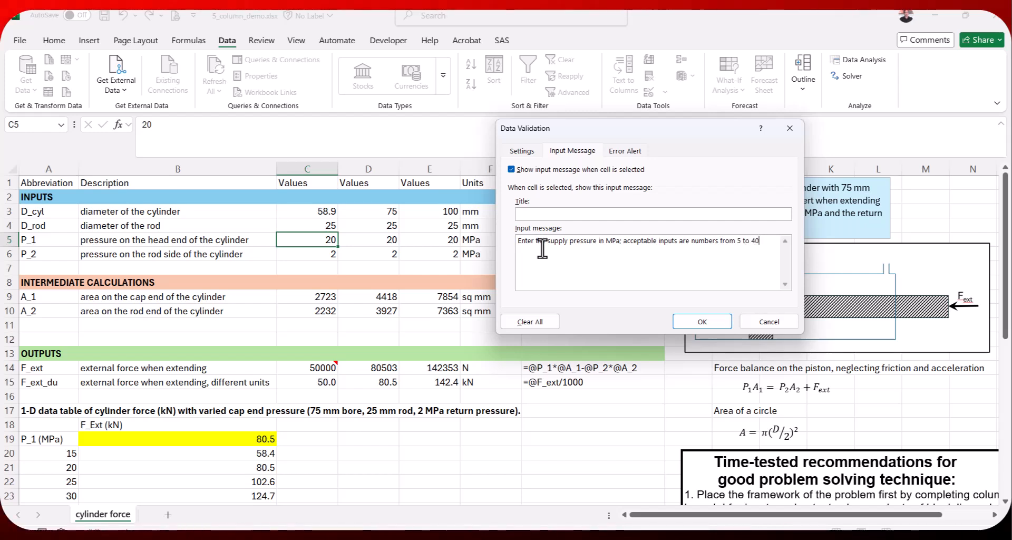
- Add the Stop-style error message "oops; try again with a value from 5 to 40." and apply the validation to C5
left_click(622, 152)
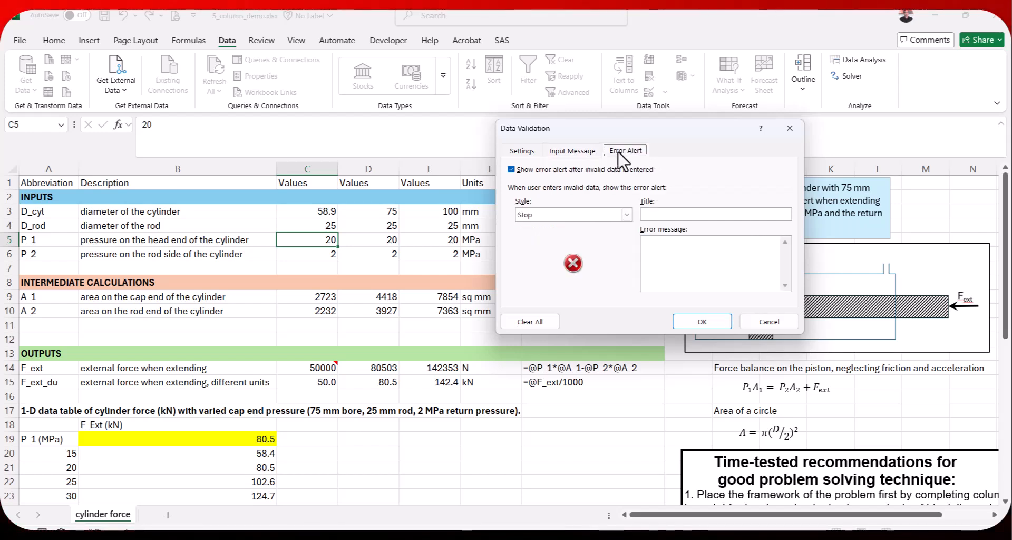
left_click(666, 251)
type("oo")
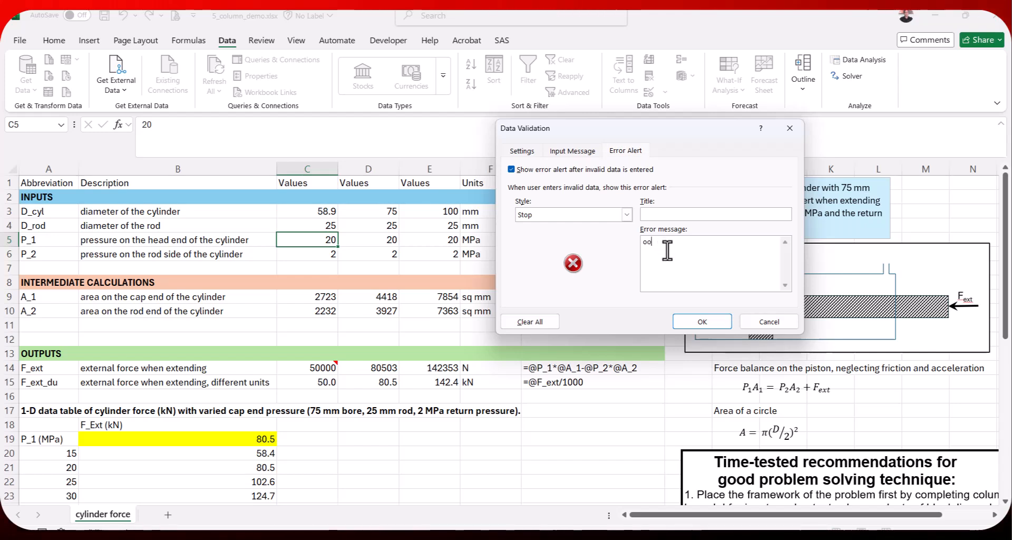
type("sps")
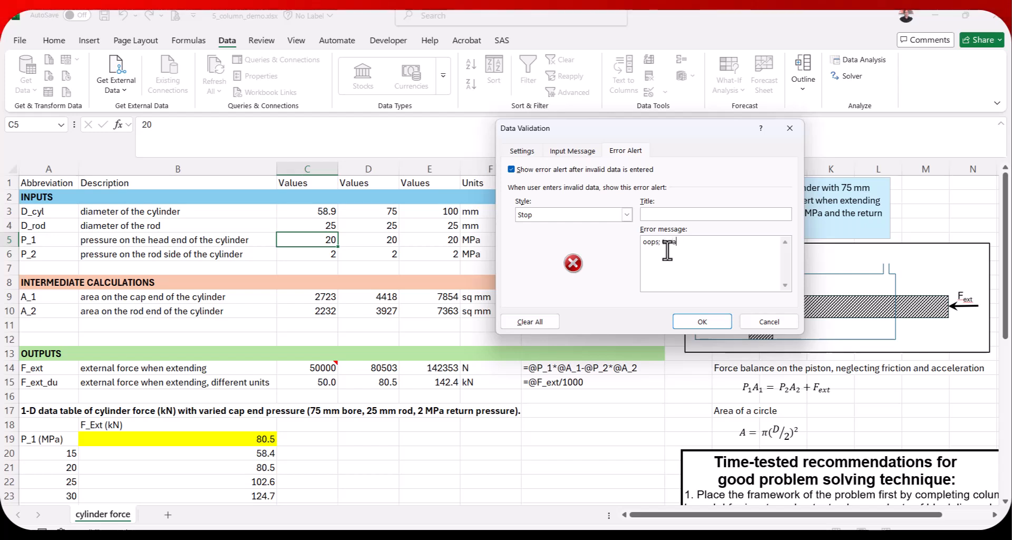
type("; try again with a value")
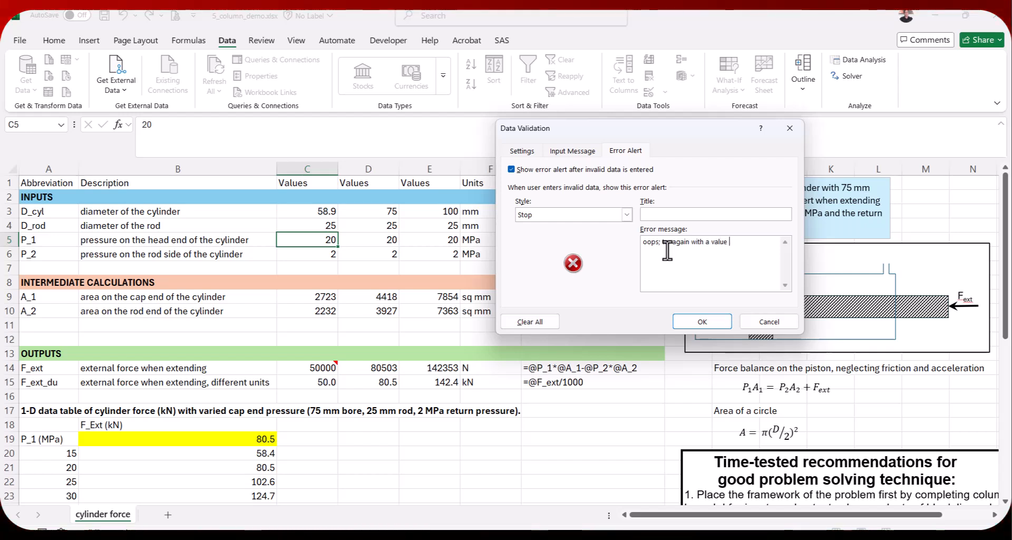
type(" from 5 to")
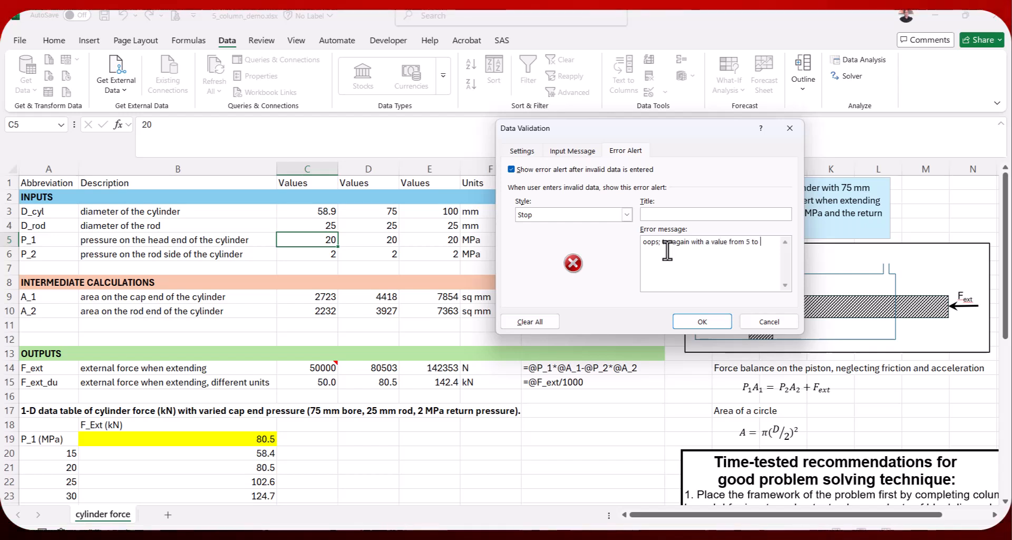
type(" 40.")
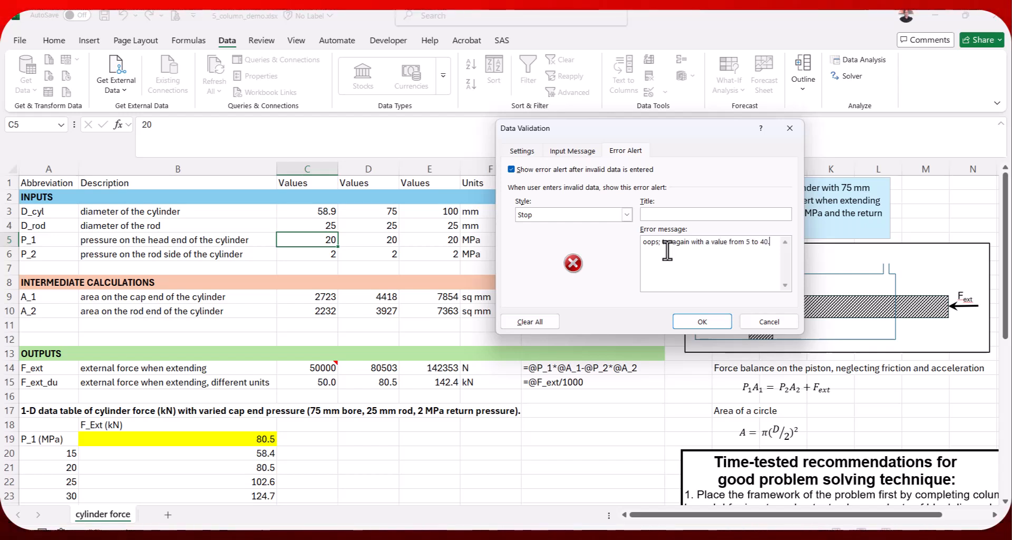
left_click(710, 323)
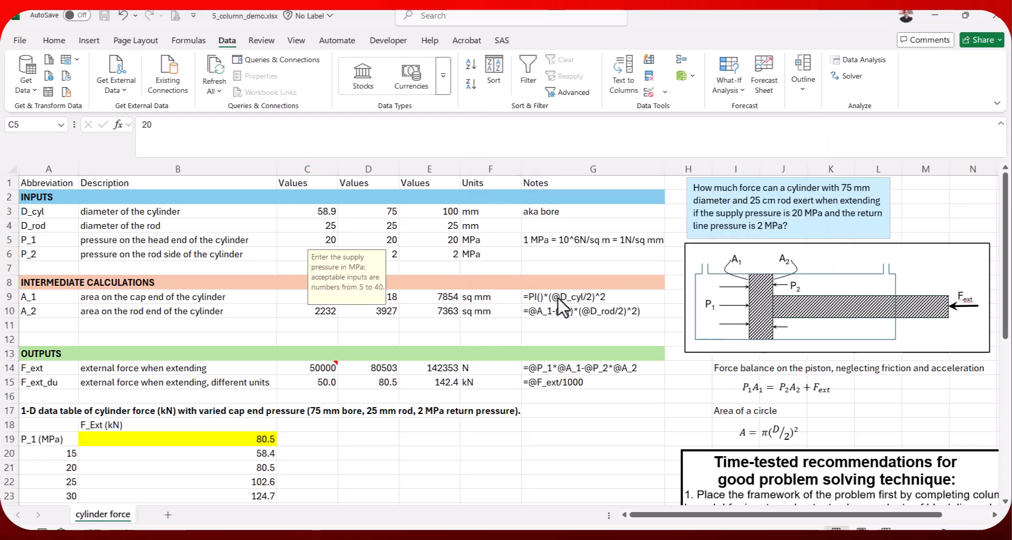
- Test the C5 validation with the entries 55 and "d", and restore the head-end pressure to 20
left_click(311, 254)
left_click(312, 242)
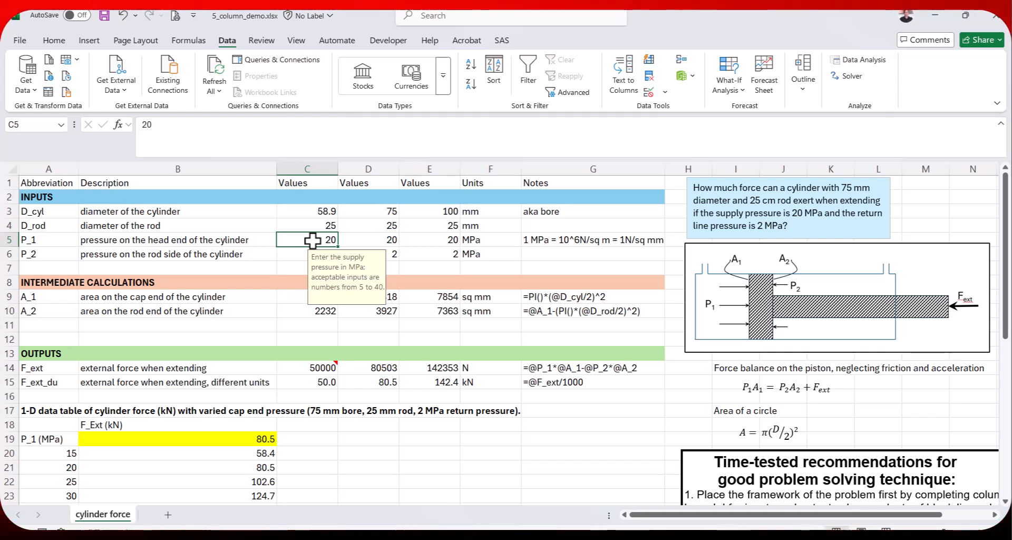
type("55")
key("Return")
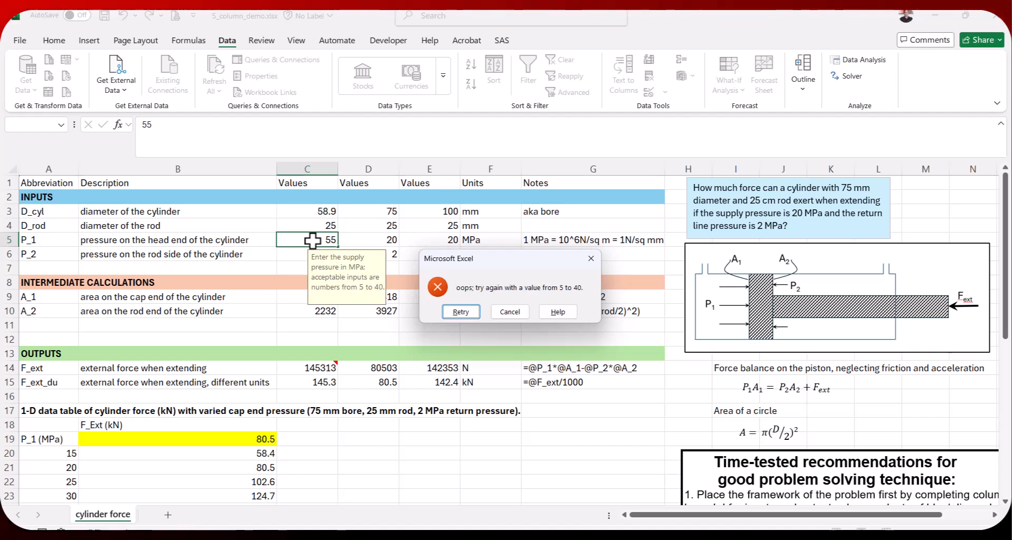
left_click(461, 311)
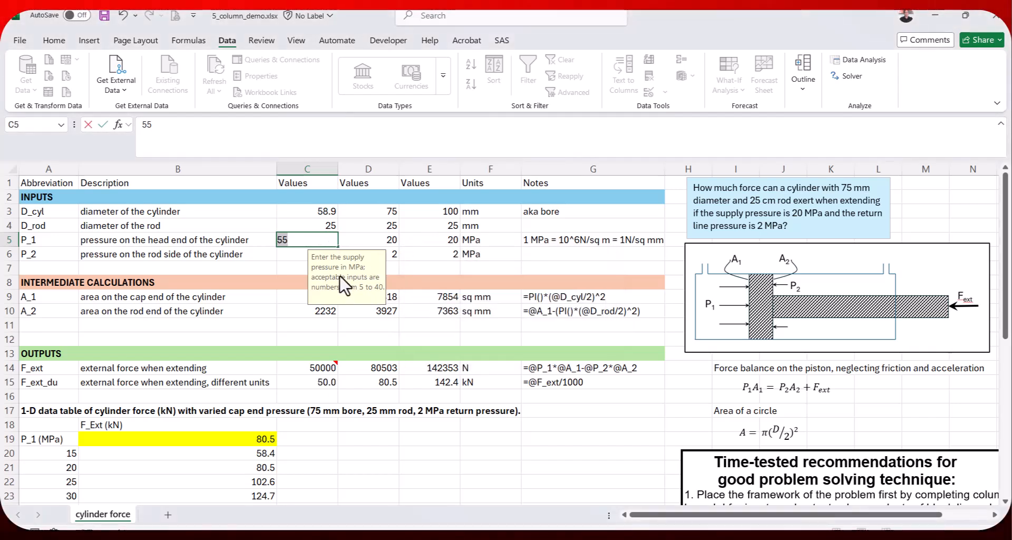
type("d")
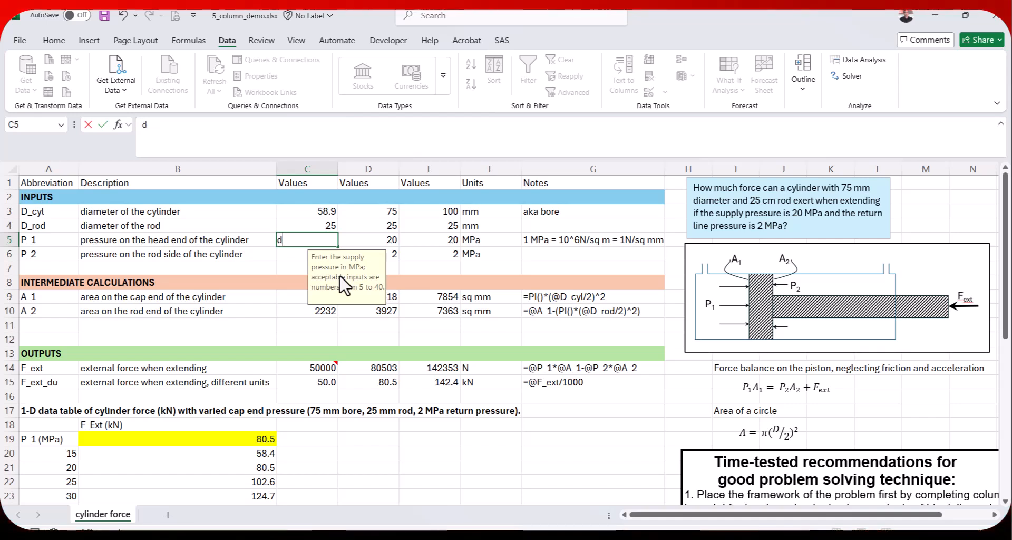
key("Return")
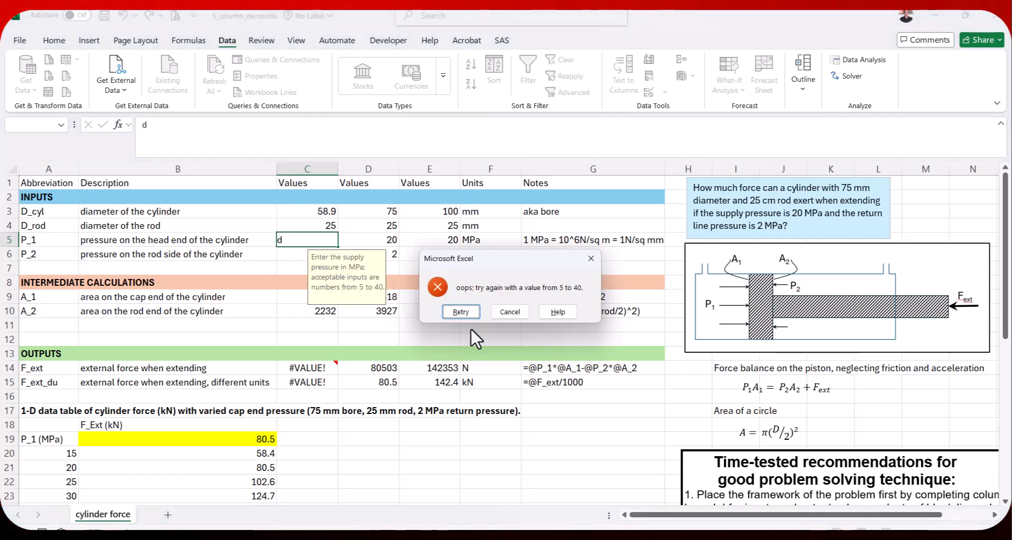
left_click(460, 312)
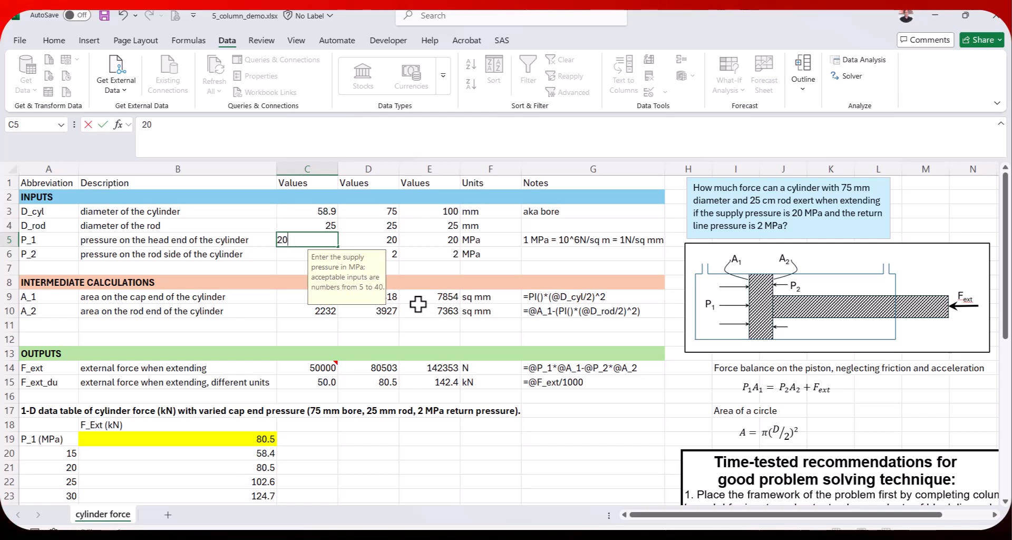
type("20")
left_click(438, 267)
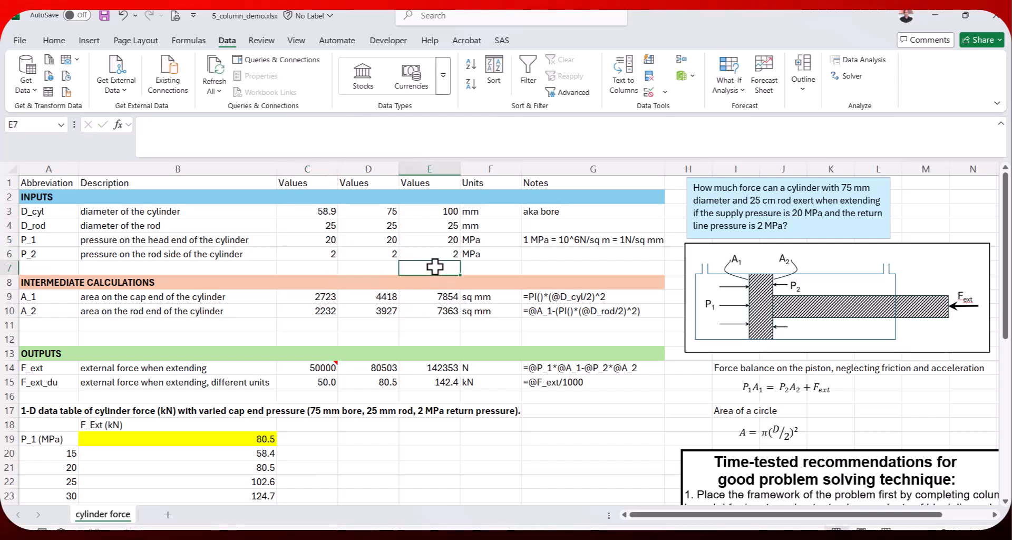
left_click(315, 241)
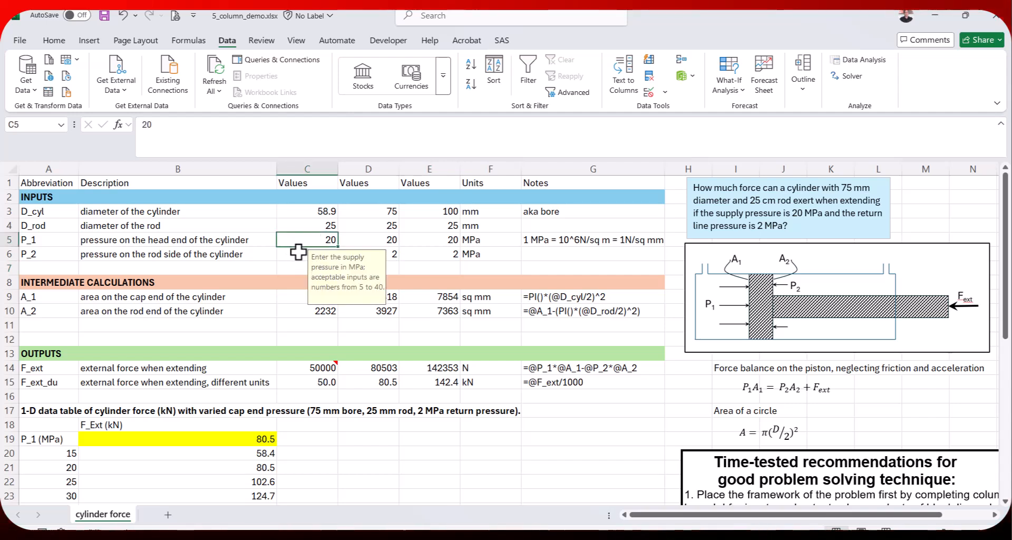
left_click(304, 254)
left_click_drag(309, 210, 306, 247)
left_click(306, 240)
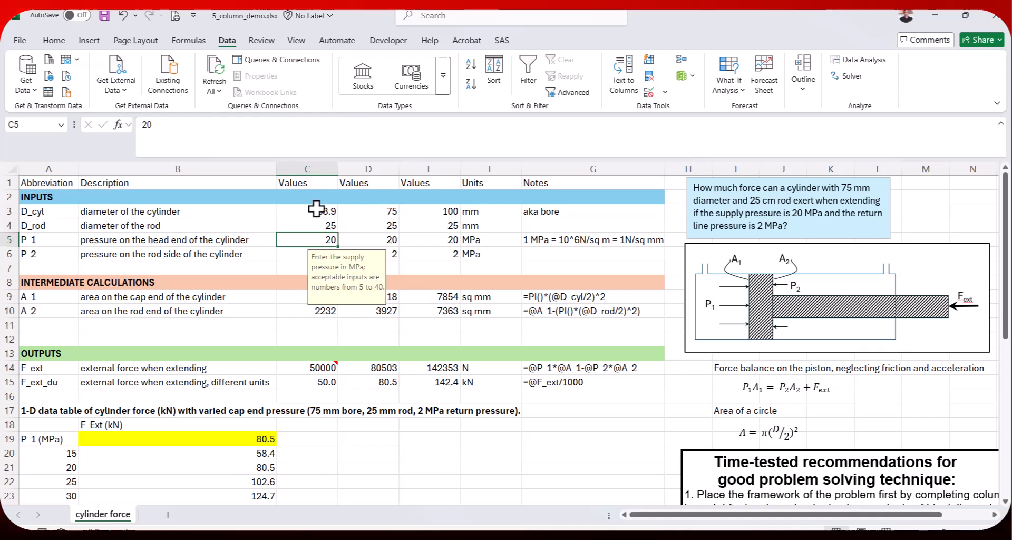
left_click(361, 213)
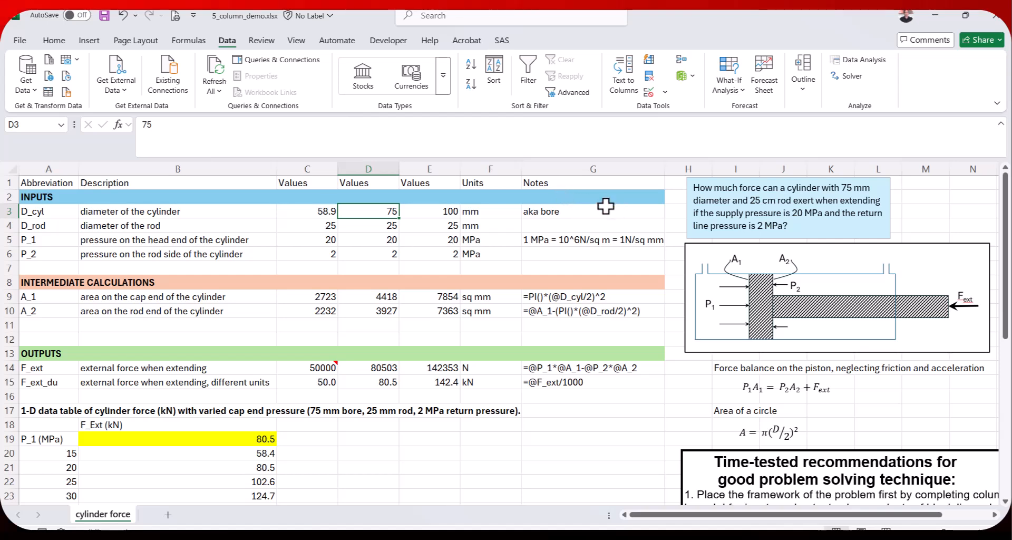
left_click(261, 43)
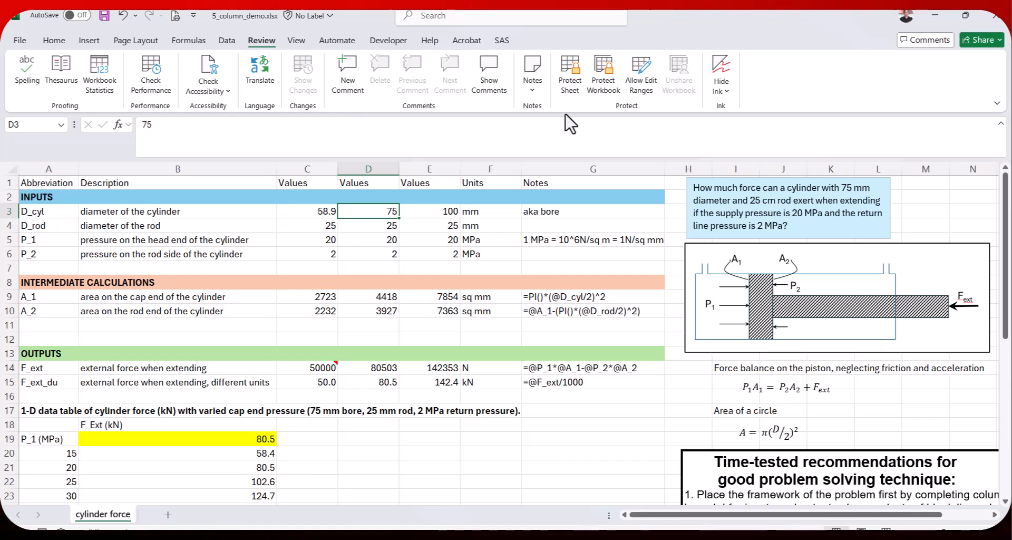
left_click(570, 79)
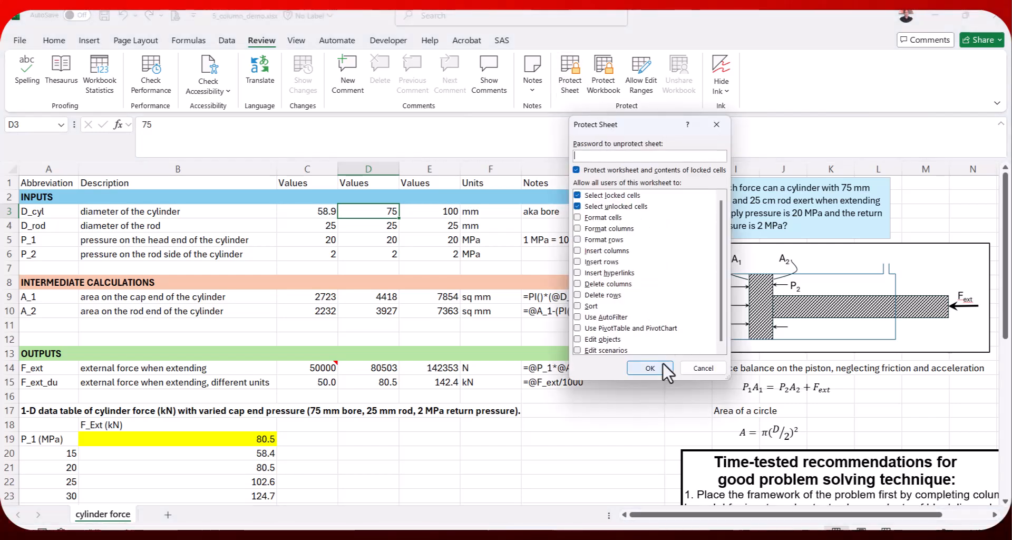
left_click(702, 367)
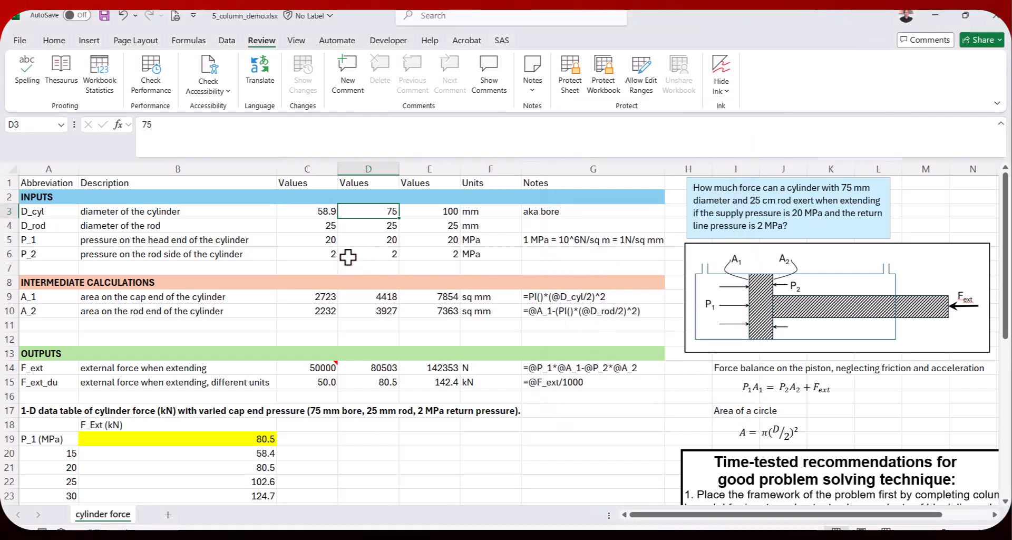
- Unlock the input cells C3:E6 by turning off their Locked protection setting
left_click_drag(321, 210, 421, 252)
left_click_drag(426, 252, 427, 253)
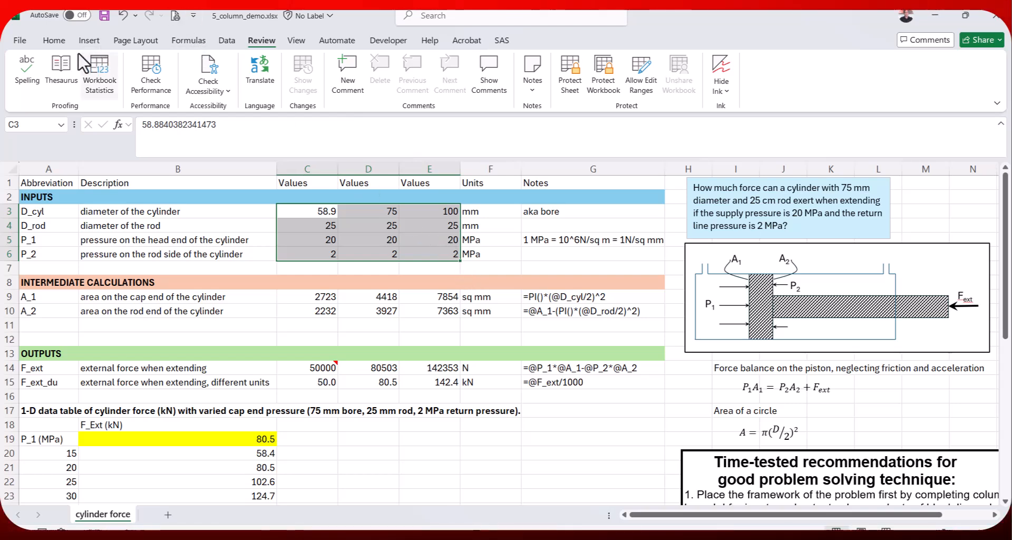
left_click(54, 40)
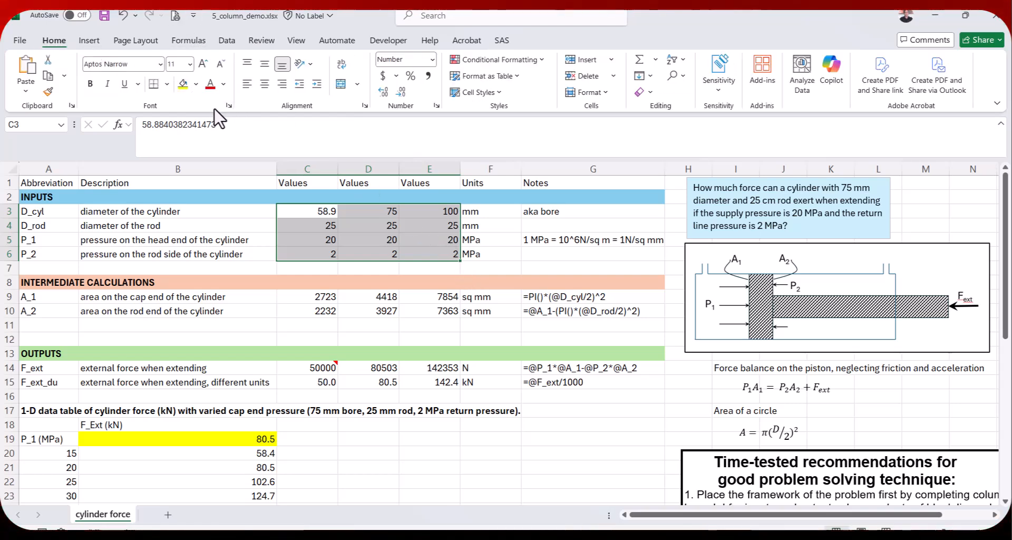
left_click(365, 106)
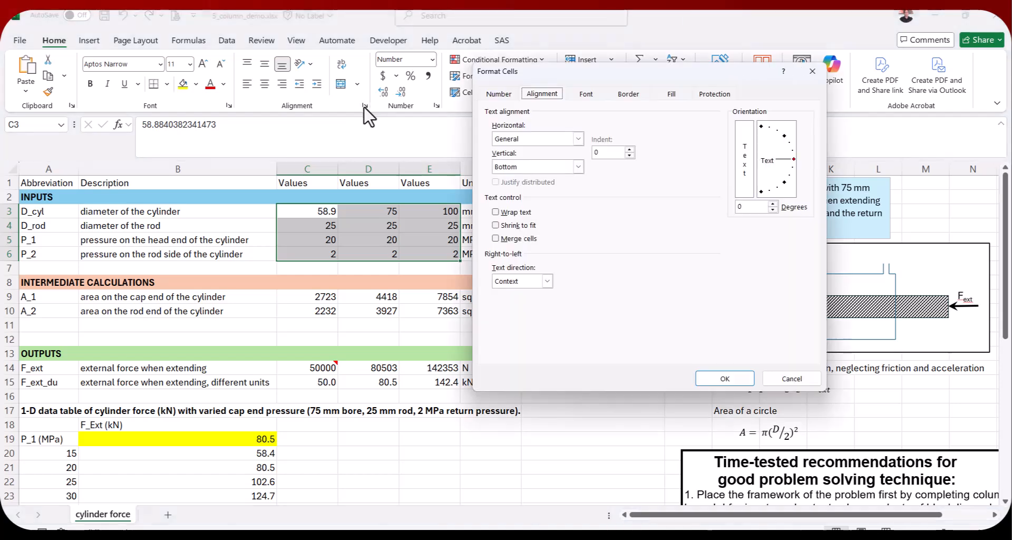
left_click(716, 93)
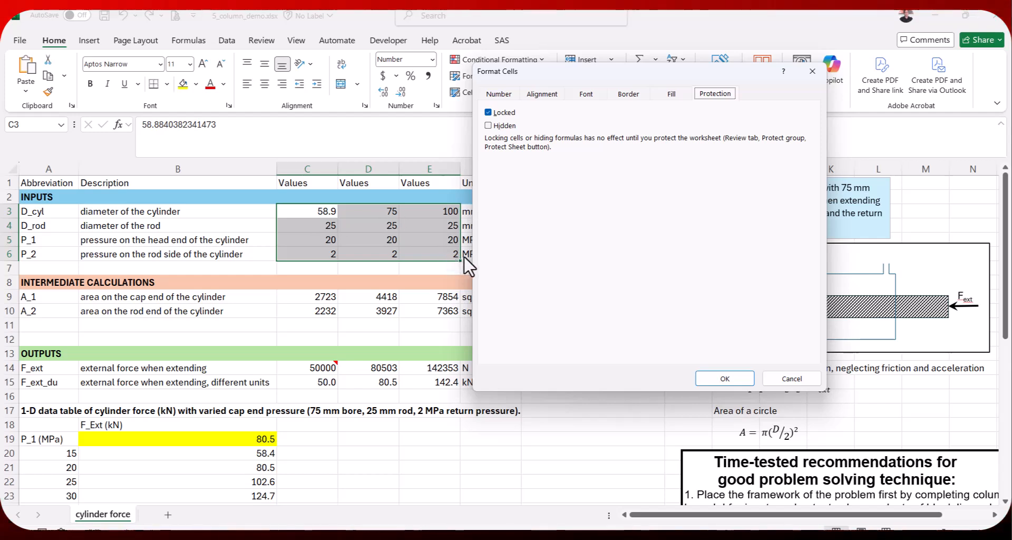
left_click(488, 113)
left_click(725, 378)
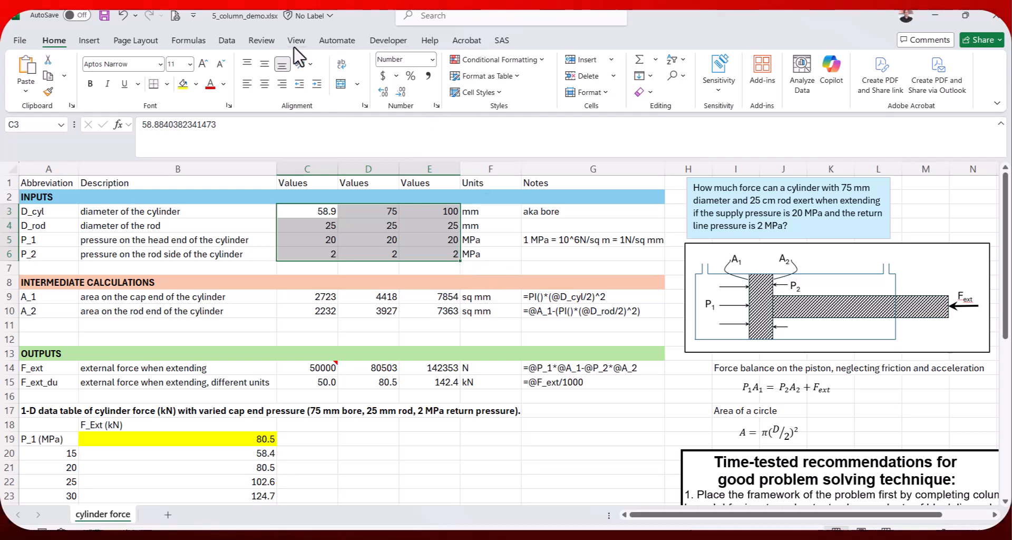
- Protect the worksheet without a password, allowing users to select locked and unlocked cells
left_click(262, 41)
left_click(572, 82)
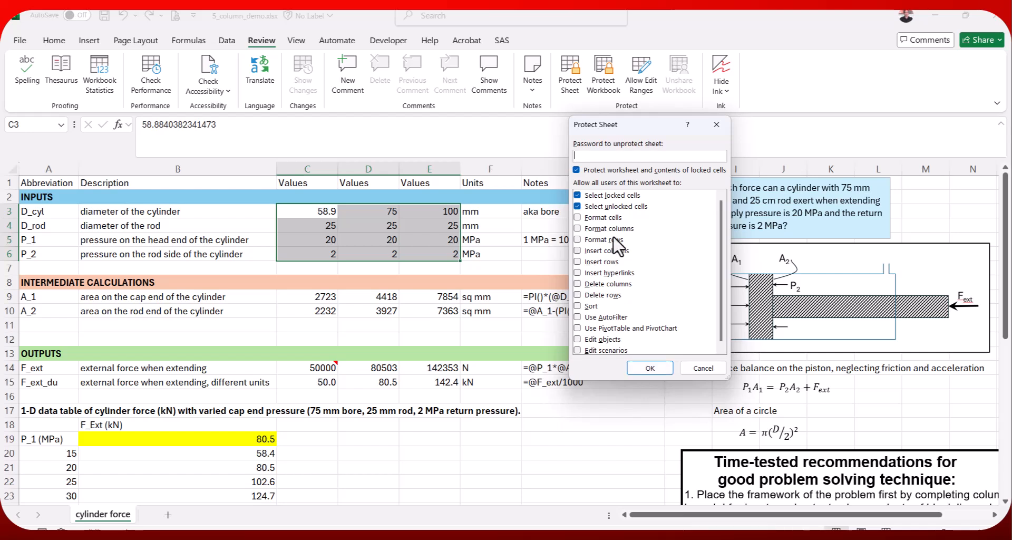
left_click(649, 367)
- Test the sheet protection by trying to edit the locked cells E11, B9 and B4
left_click(425, 325)
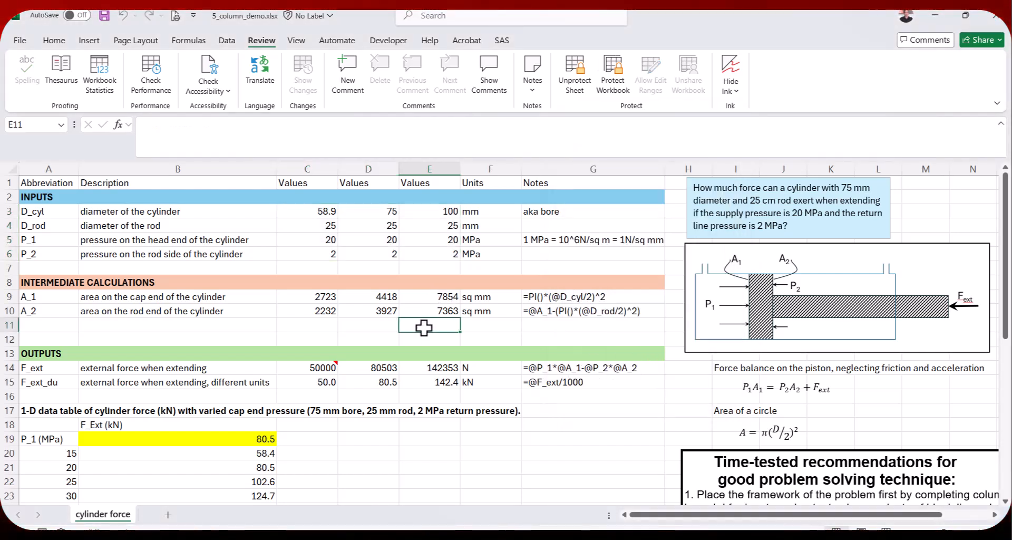
double_click(425, 328)
left_click(507, 314)
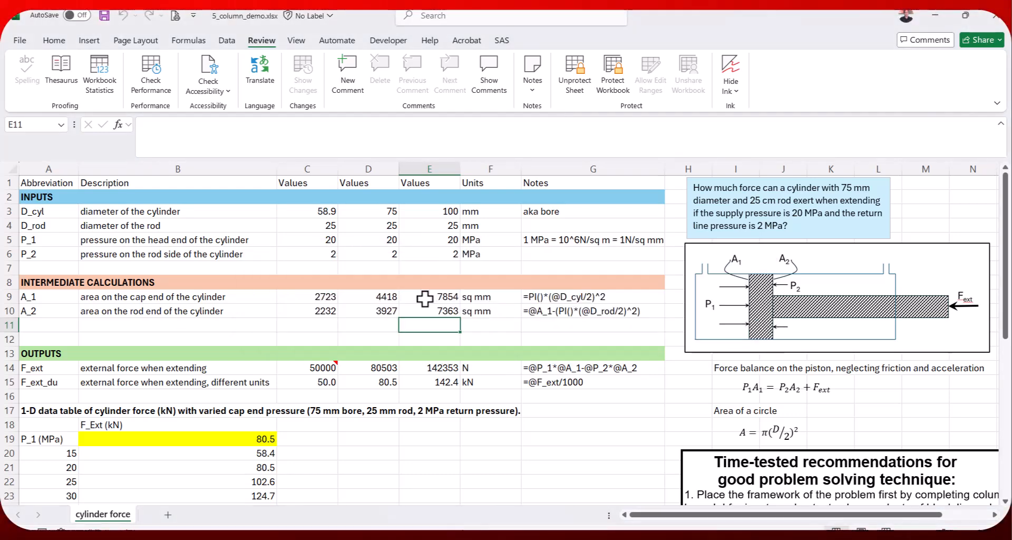
double_click(218, 295)
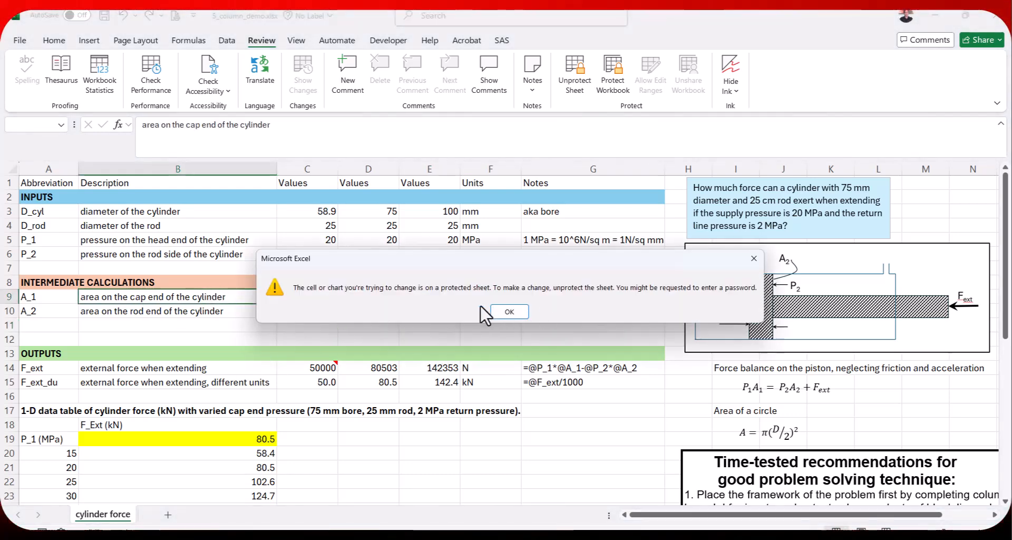
left_click(509, 312)
double_click(244, 226)
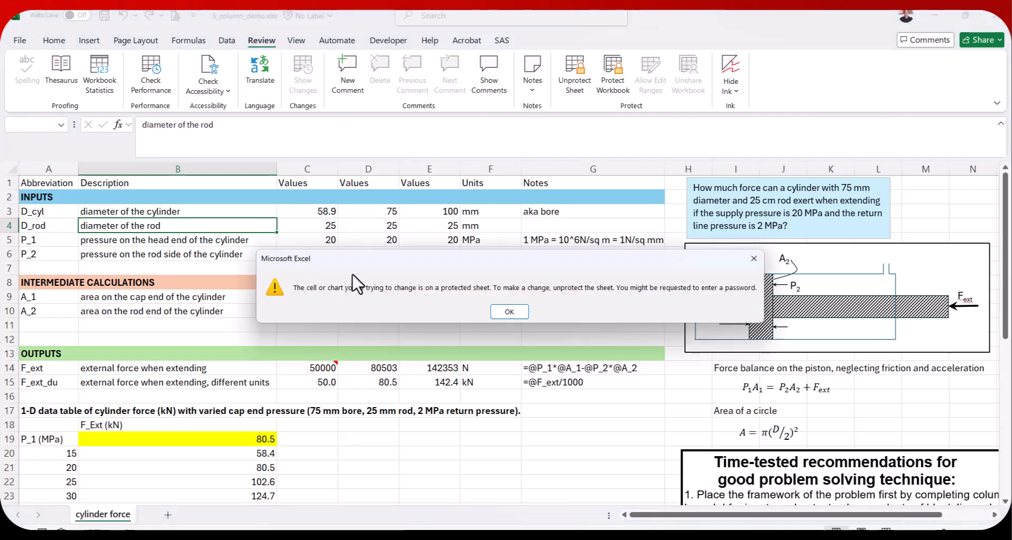
left_click(507, 313)
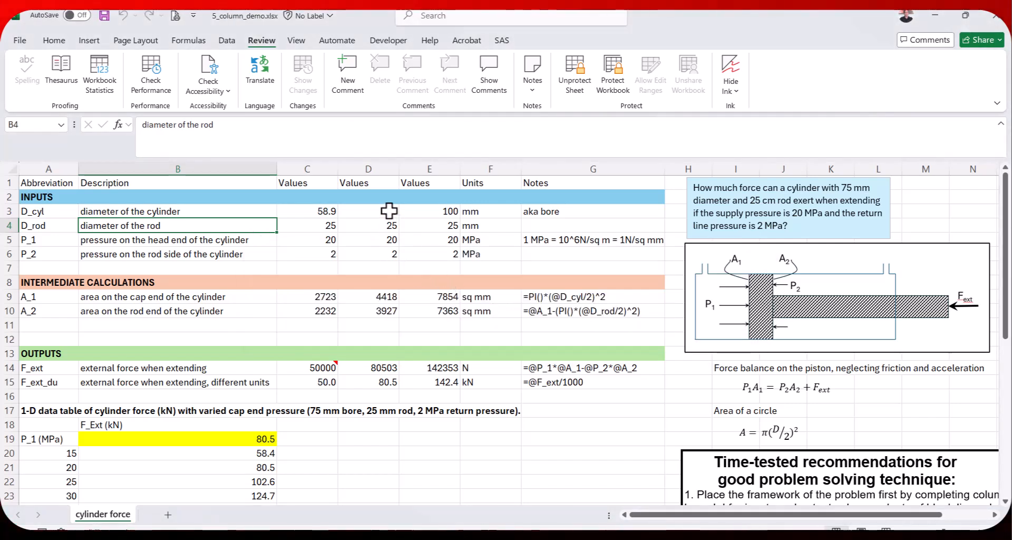
- Set the cylinder diameter in unlocked cell E3 to 120 mm
left_click(457, 209)
type("12")
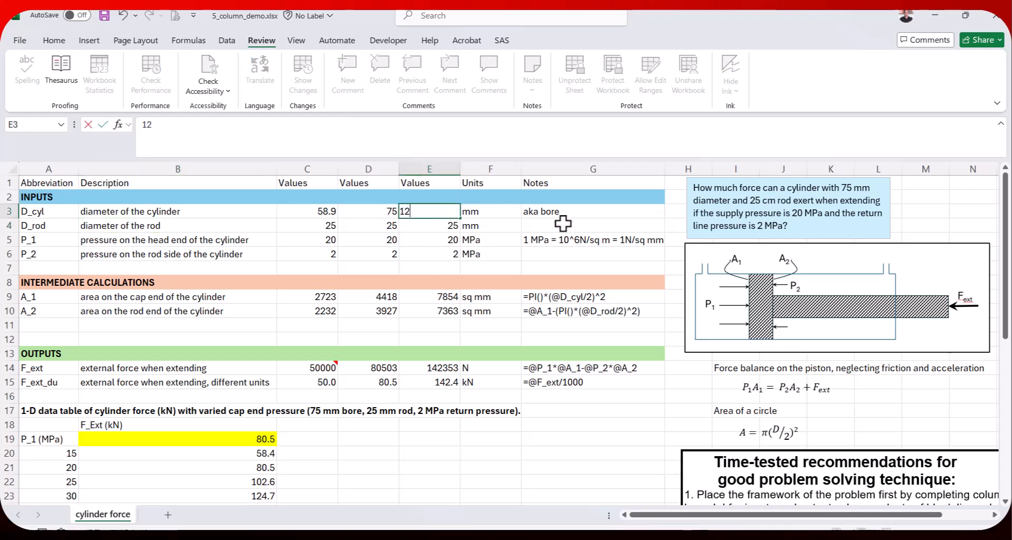
key("ctrl+Return")
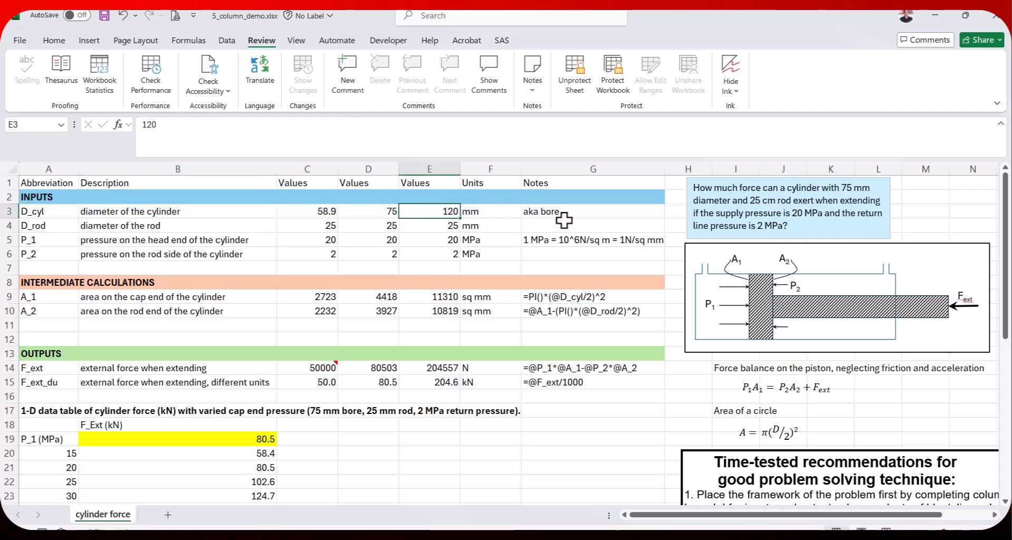
left_click(452, 254)
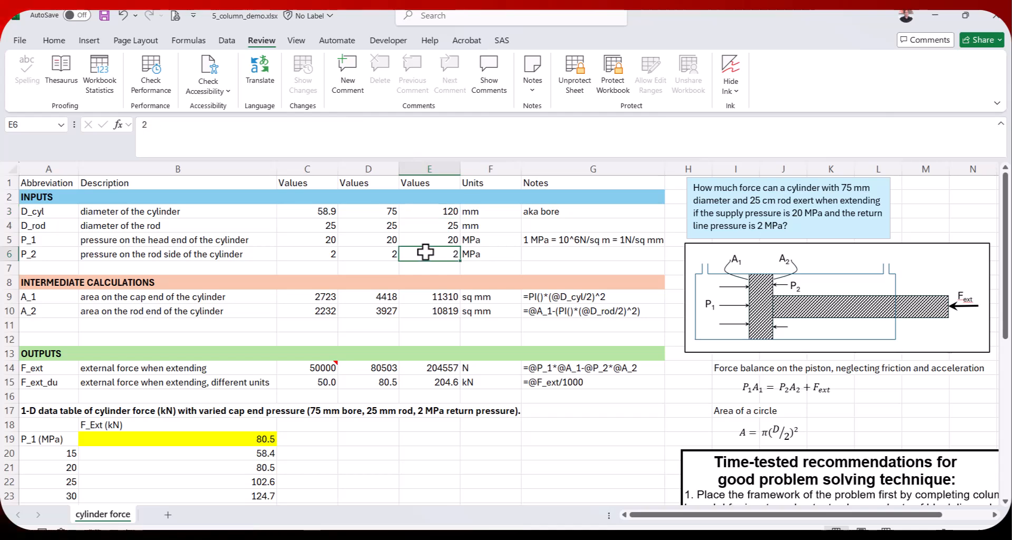
left_click(424, 229)
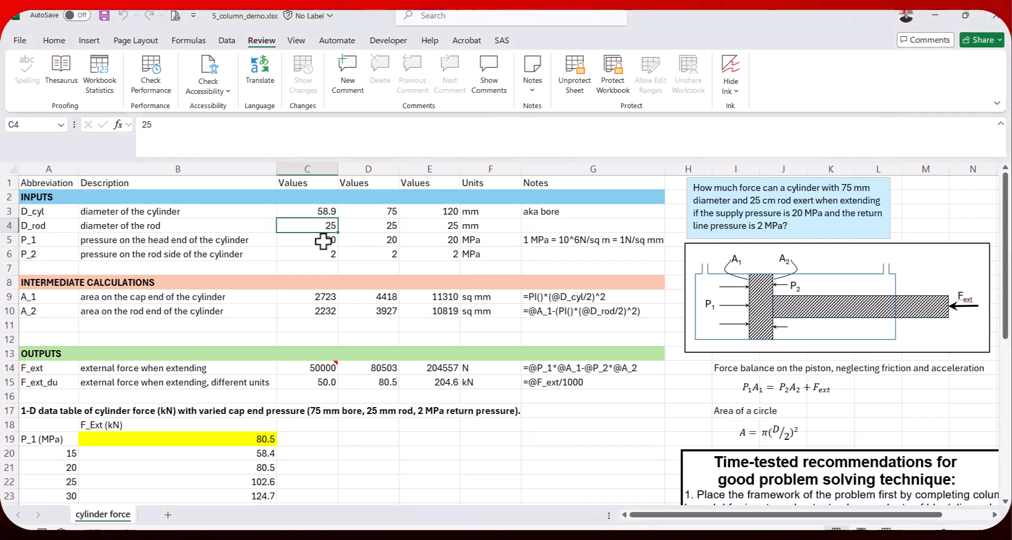
- Unprotect the worksheet and copy the validated head-end pressure cell C5 to D5 and E5
left_click(324, 241)
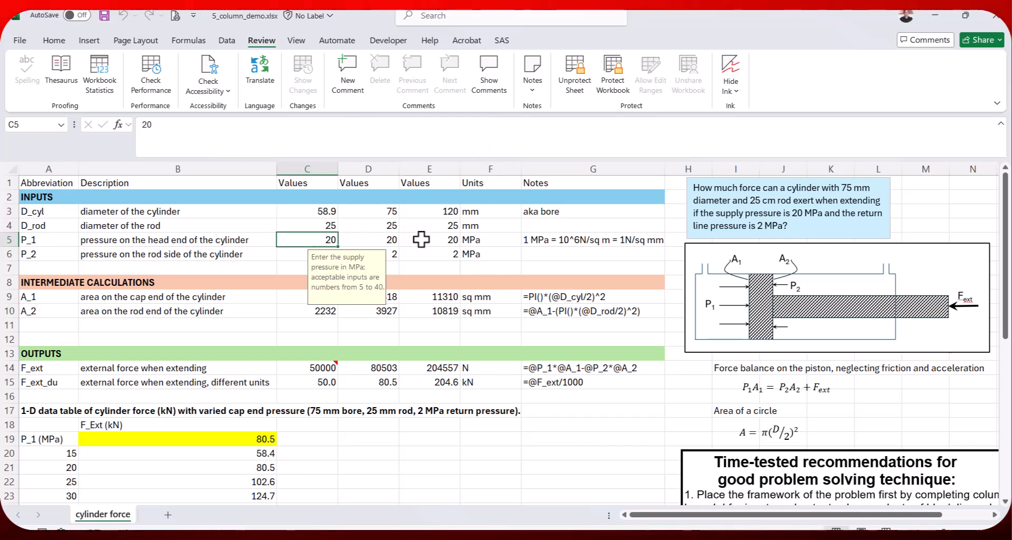
left_click(574, 78)
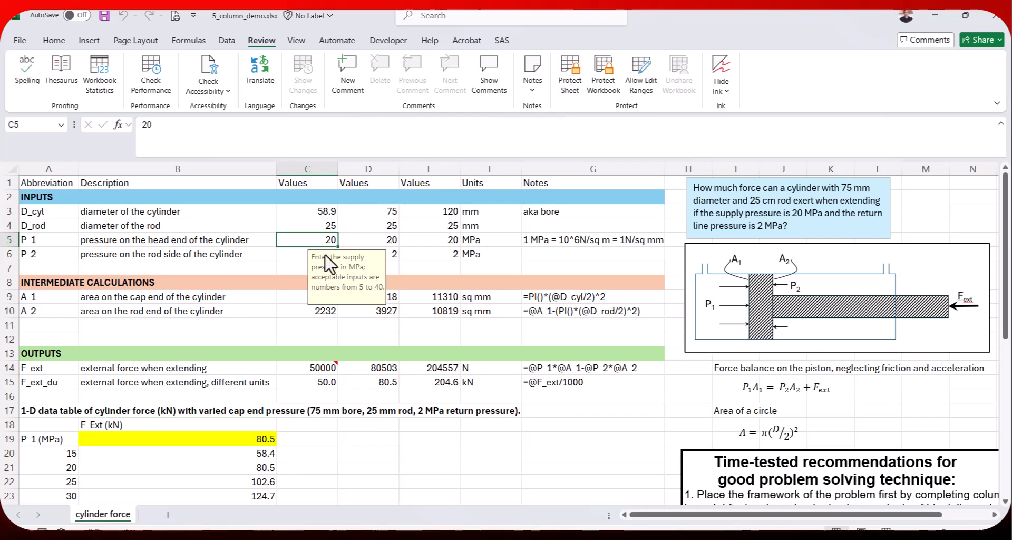
key("ctrl+c")
key("Right")
key("Right")
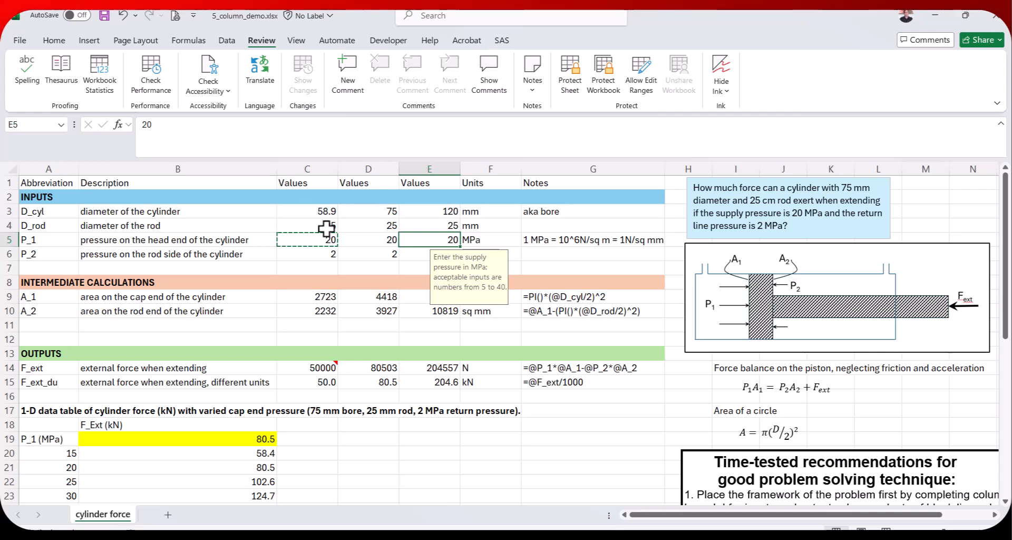
left_click(381, 240)
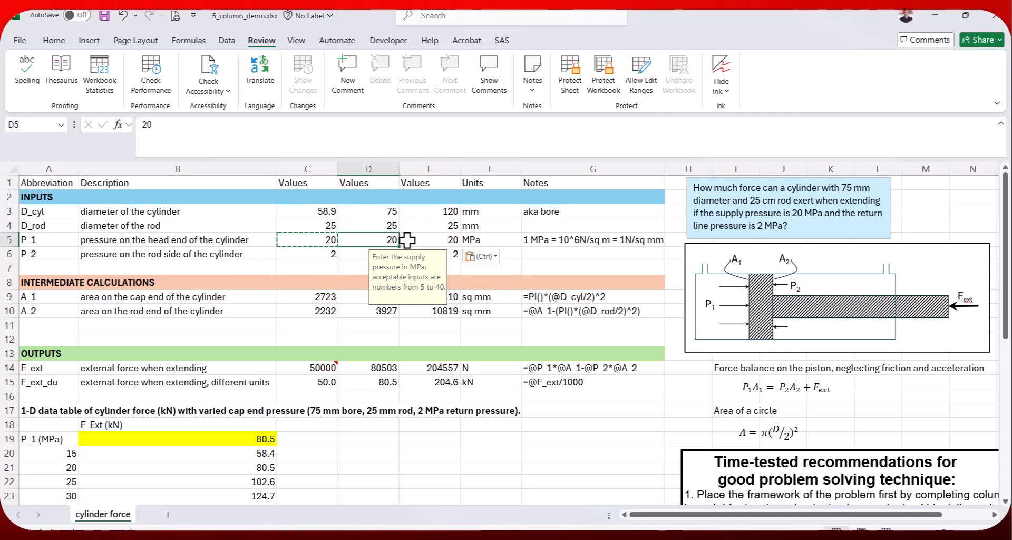
left_click(415, 239)
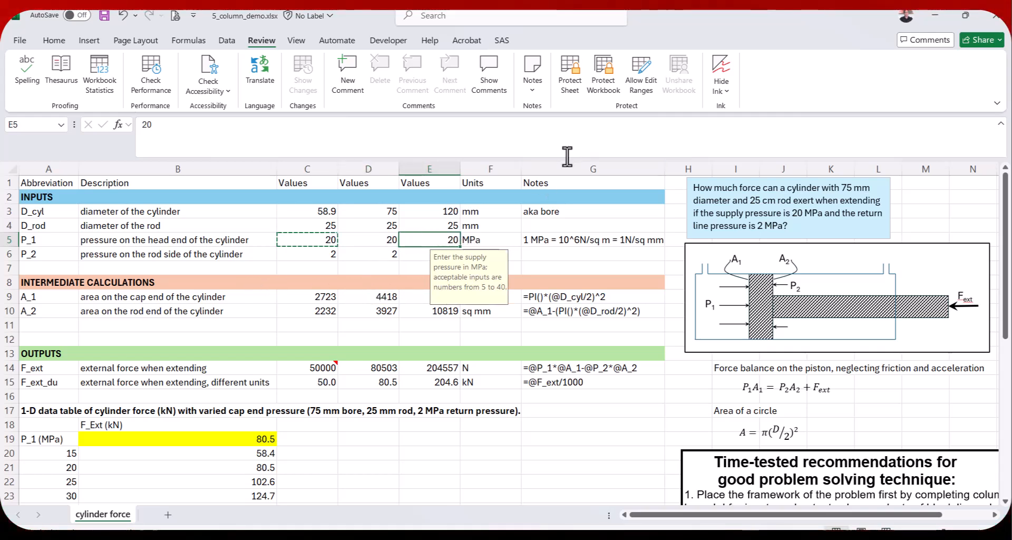
- Reapply the worksheet protection without a password and select the empty cell D11
left_click(570, 80)
left_click(642, 368)
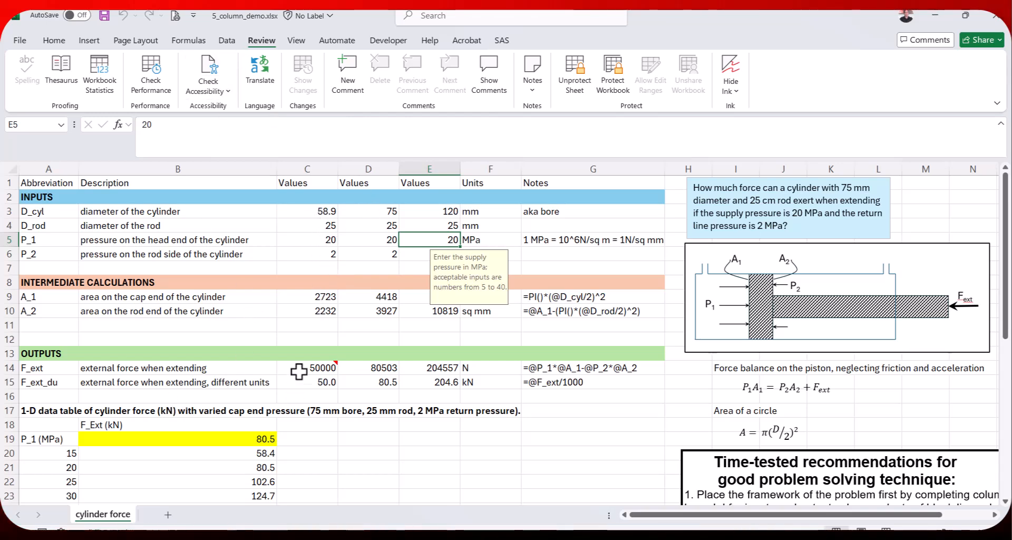
mouse_move(322, 365)
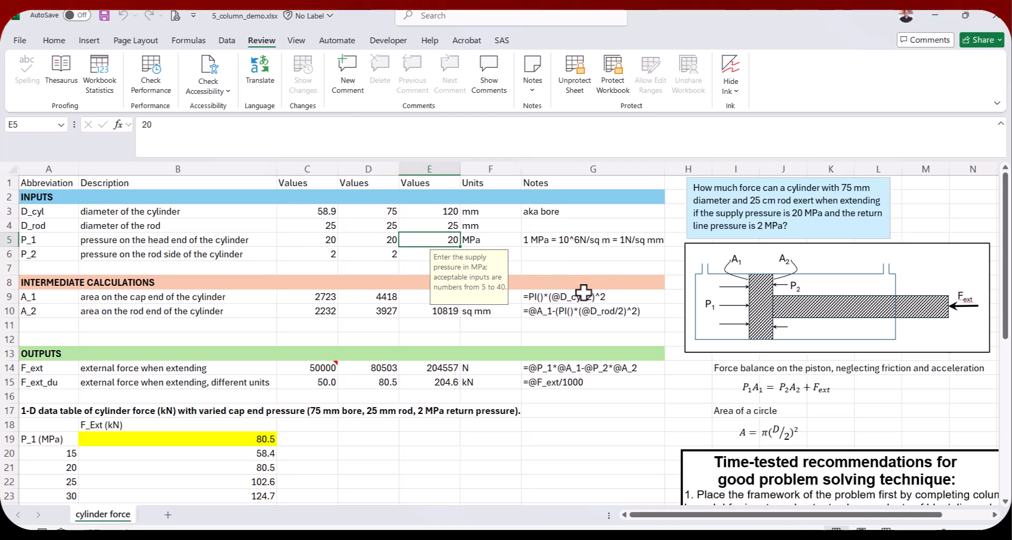
left_click(381, 329)
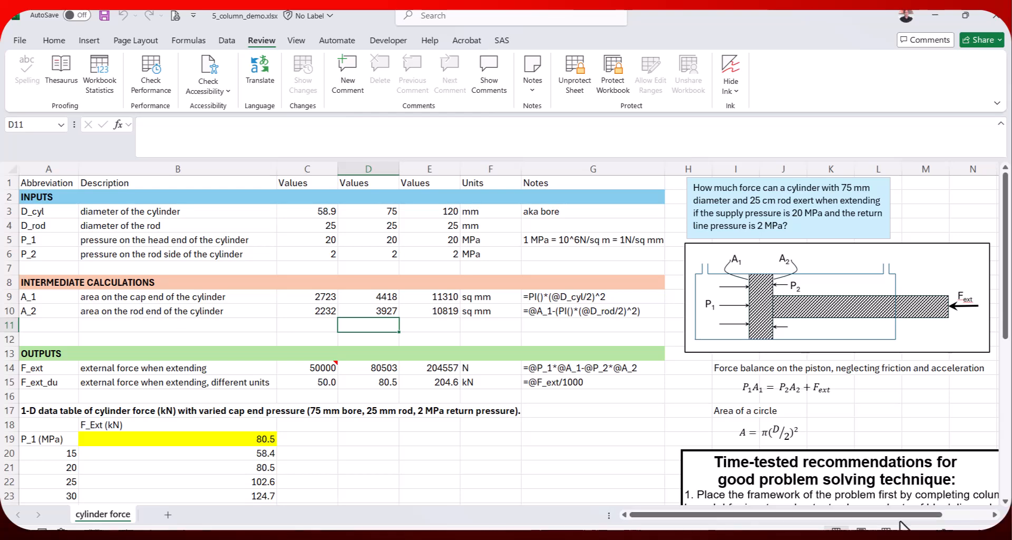
scroll(902, 519, "right", 3)
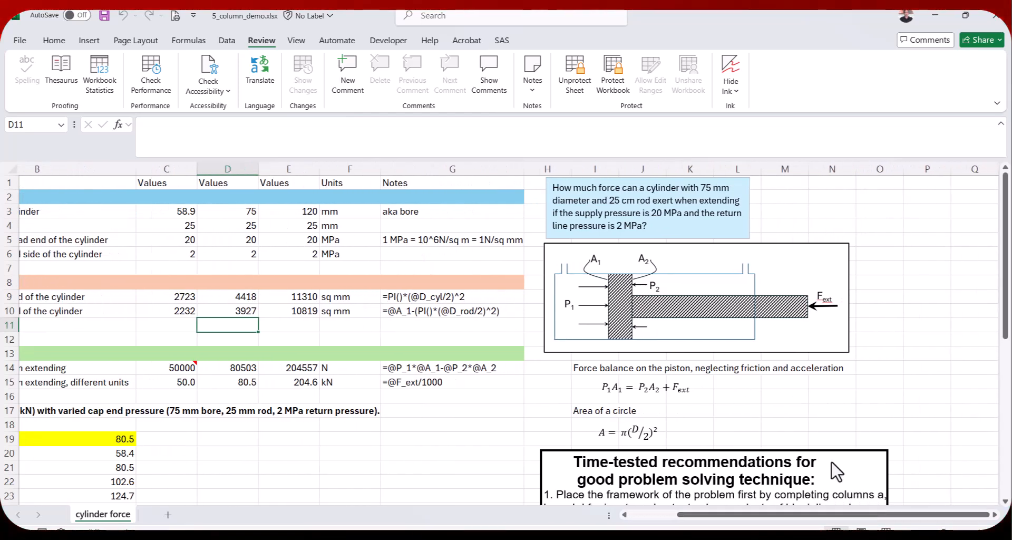
scroll(835, 469, "down", 5)
scroll(836, 469, "down", 3)
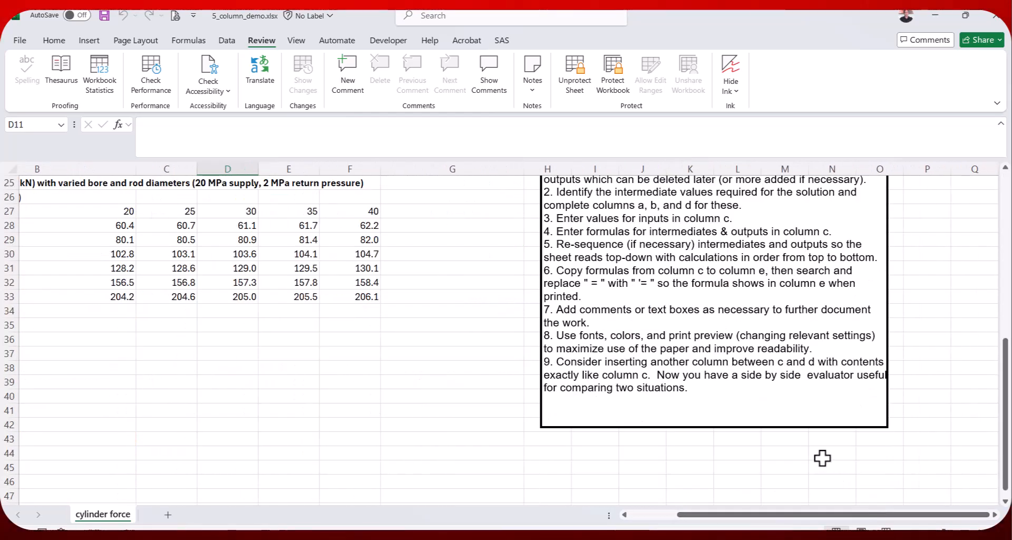
left_click_drag(1004, 448, 1005, 284)
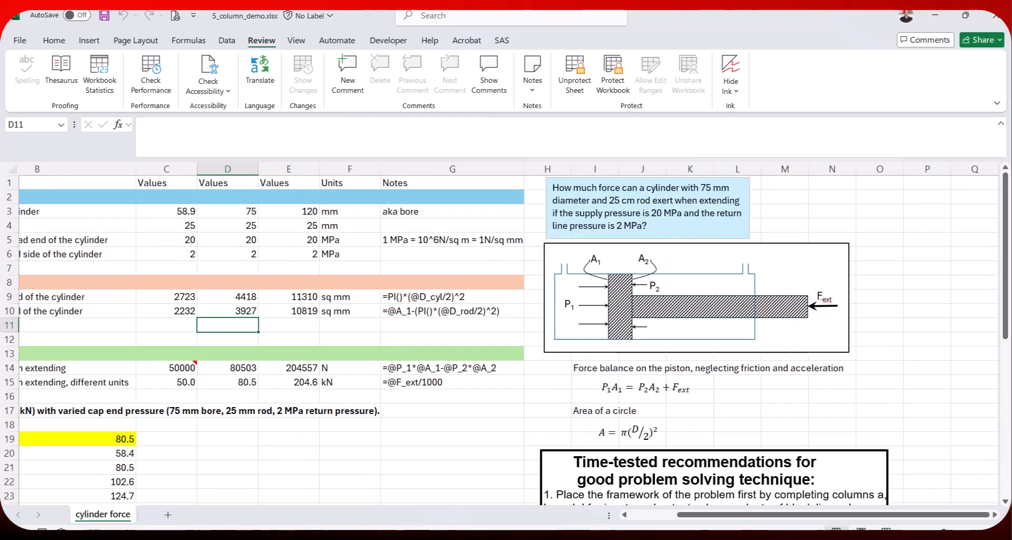